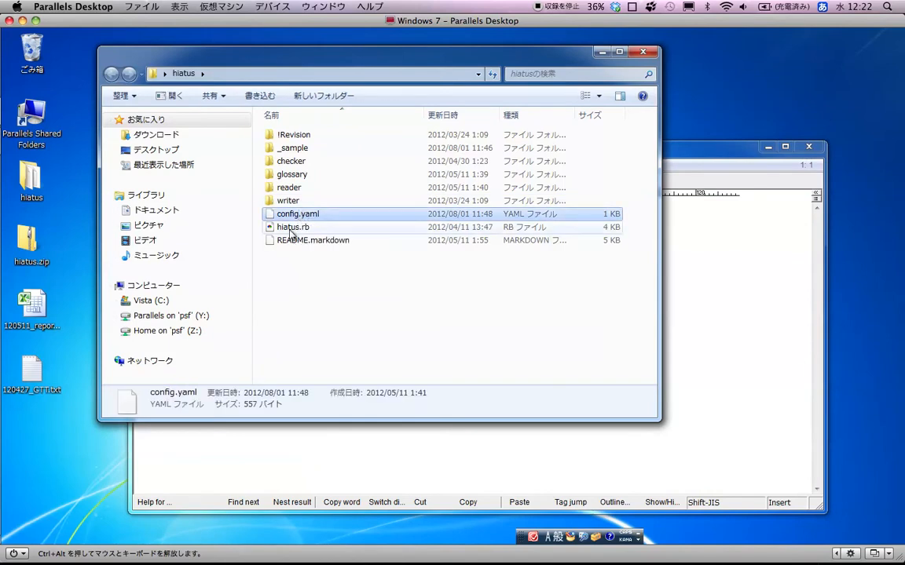
# Open config.yaml from the hiatus folder in the Maruo editor and examine its required, check and option settings.
pyautogui.moveTo(287, 213); pyautogui.dragTo(743, 295)
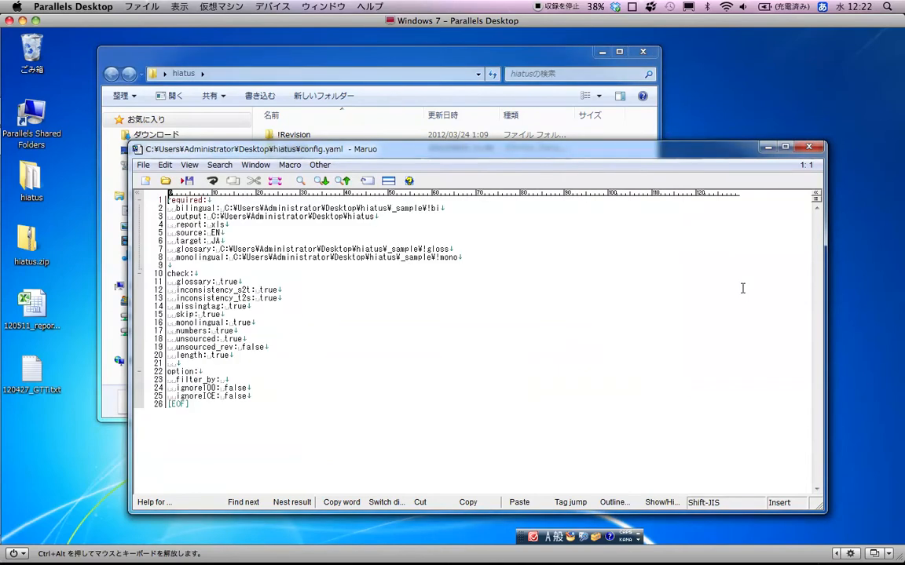
pyautogui.press('Down')
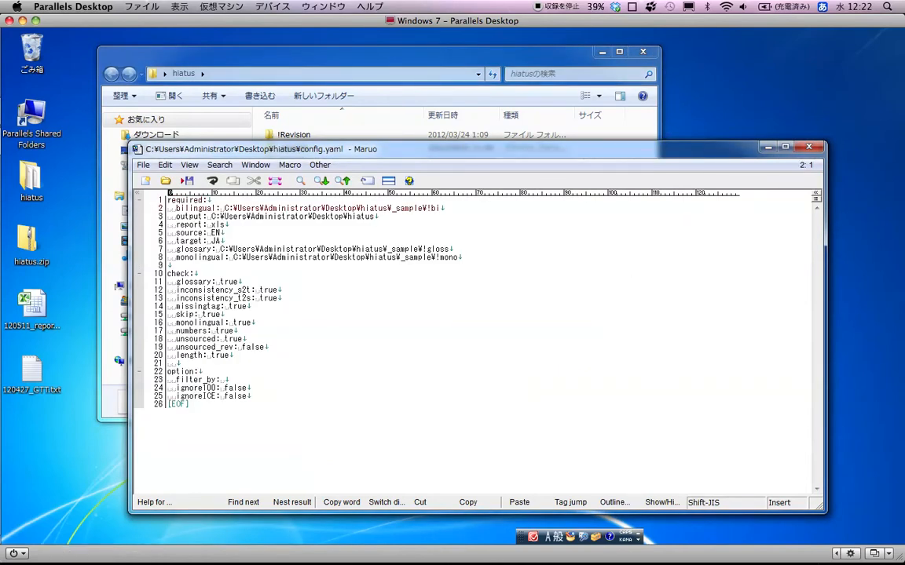
pyautogui.press('Down')
pyautogui.press('Down')
pyautogui.press('Down')
pyautogui.press('Down')
pyautogui.press('Down')
pyautogui.press('Down')
pyautogui.press('Down')
pyautogui.press('Down')
pyautogui.press('Down')
pyautogui.press('Down')
pyautogui.press('Down')
pyautogui.press('Down')
pyautogui.press('Down')
pyautogui.press('Down')
pyautogui.press('Down')
pyautogui.press('Down')
pyautogui.press('Down')
pyautogui.press('Down')
pyautogui.press('Down')
pyautogui.press('Down')
pyautogui.hotkey('ctrl', 'F4')
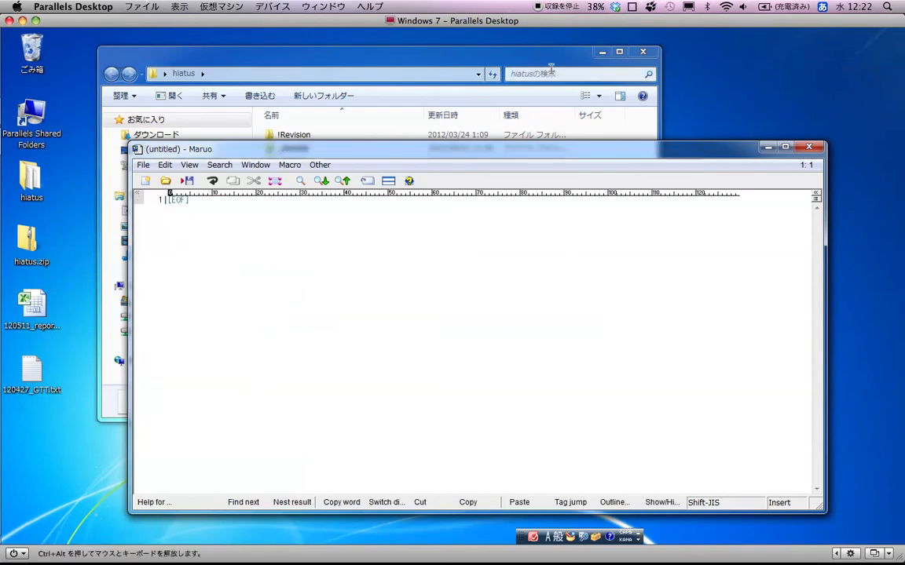
# Go into the _sample folder's !bi subfolder and open ttx.ttx in the Maruo editor.
pyautogui.click(297, 66)
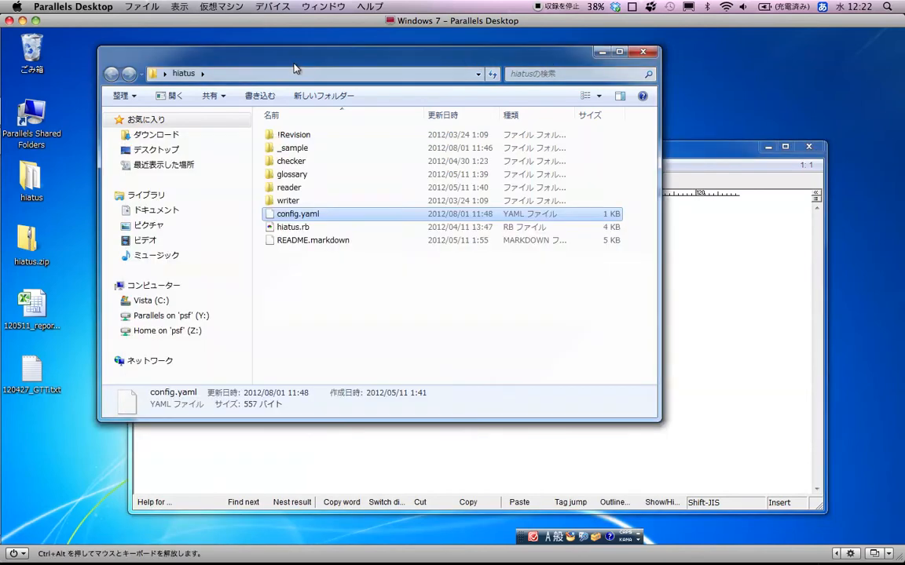
pyautogui.doubleClick(295, 148)
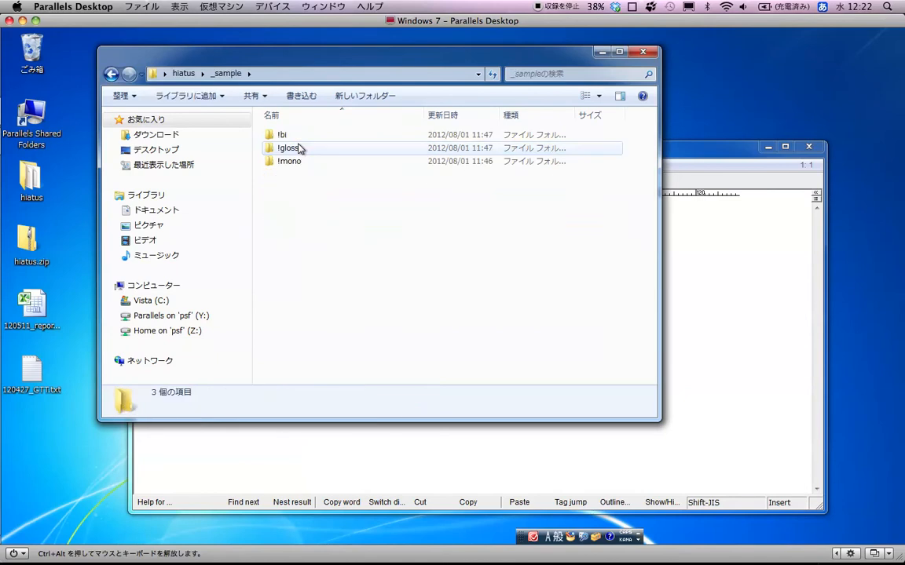
pyautogui.click(289, 139)
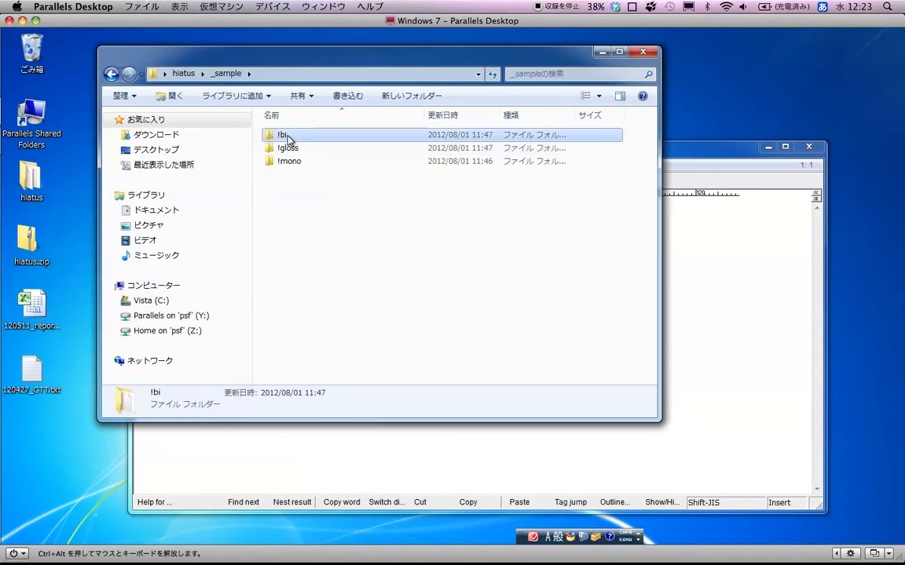
pyautogui.click(287, 148)
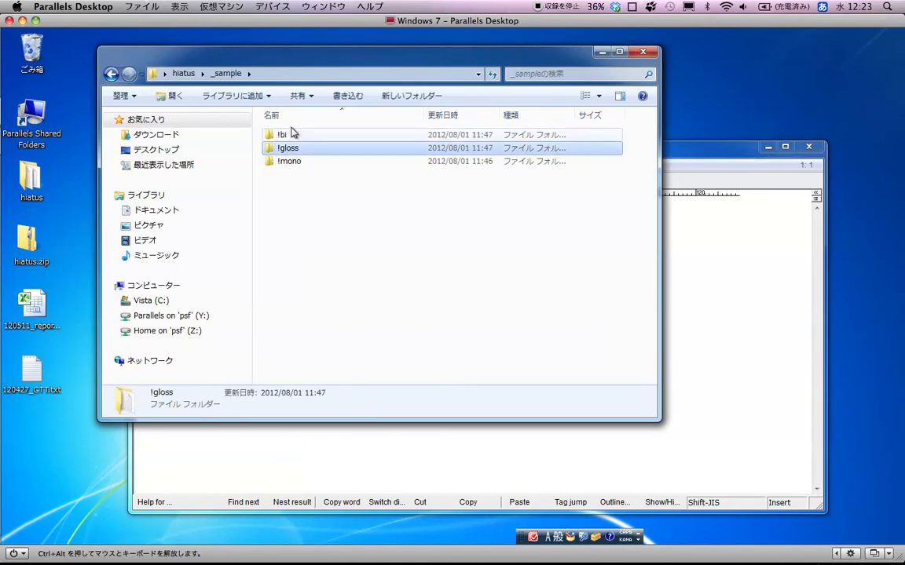
pyautogui.doubleClick(290, 138)
pyautogui.moveTo(289, 135); pyautogui.dragTo(692, 281)
# Examine the English-Japanese translation segments through the end of ttx.ttx and close the file.
pyautogui.scroll(-5, 693, 282)
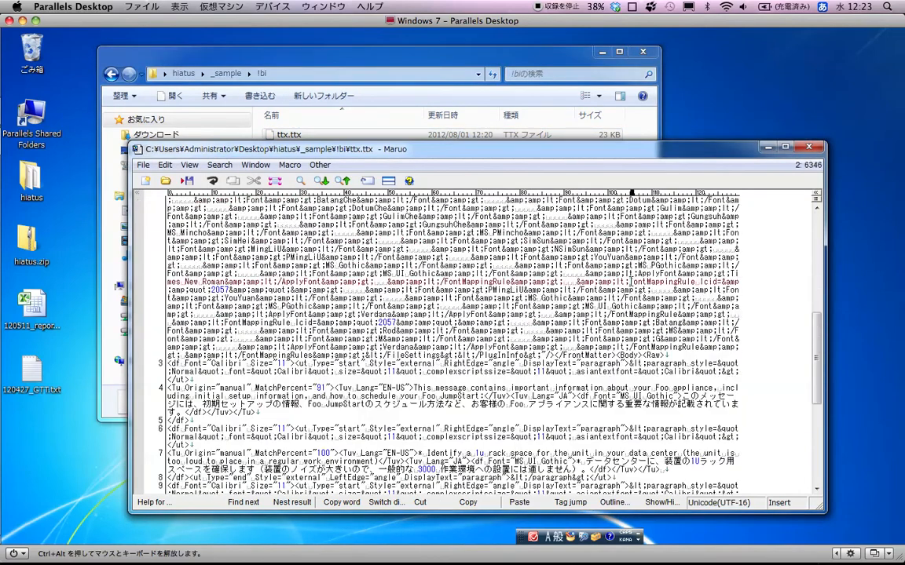
pyautogui.scroll(-1, 632, 281)
pyautogui.click(631, 281)
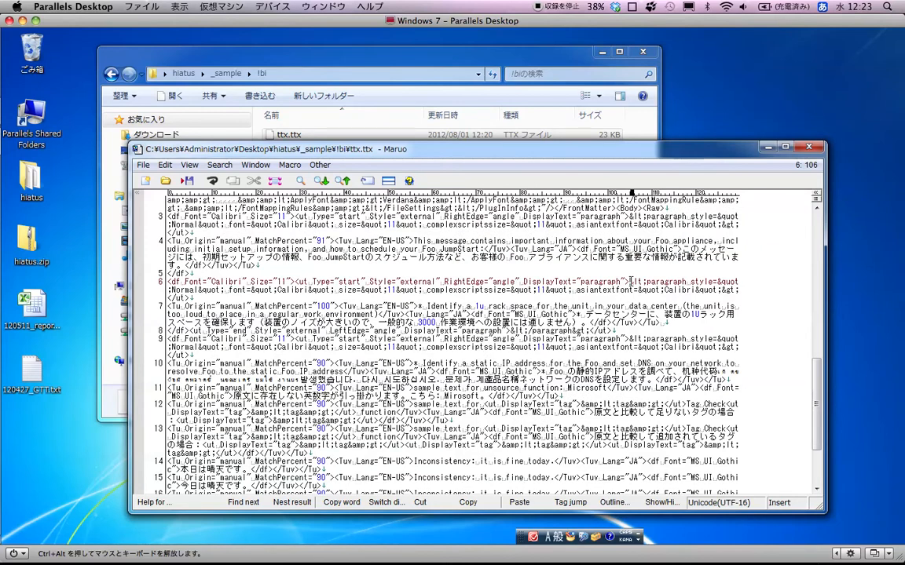
pyautogui.scroll(-5, 631, 281)
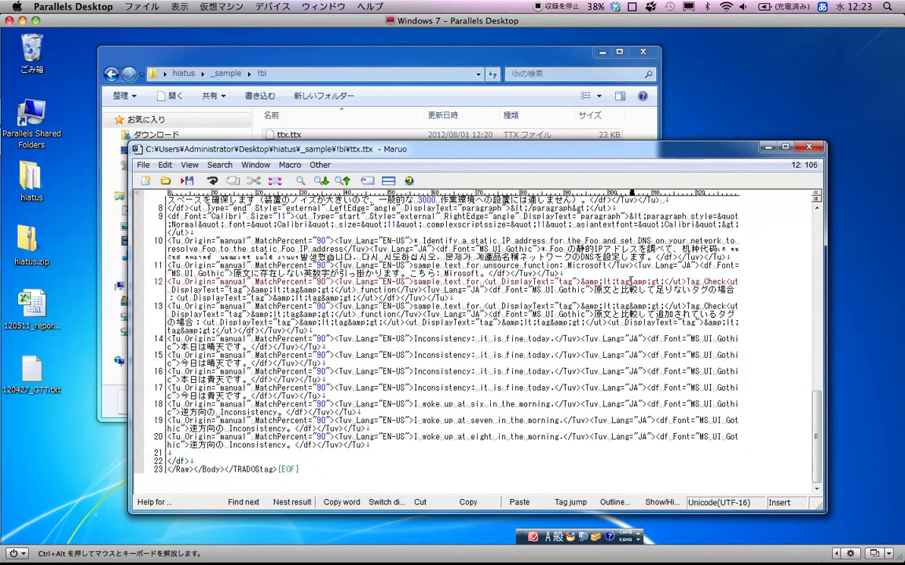
pyautogui.scroll(1, 630, 281)
pyautogui.hotkey('ctrl', 'n')
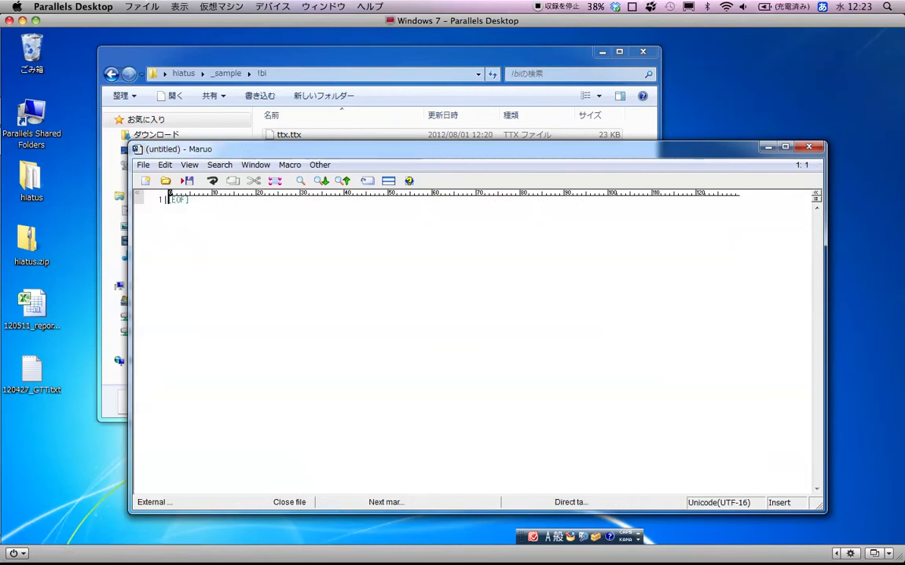
# Return to the _sample folder in Explorer and open gloss.txt from !gloss in the Maruo editor.
pyautogui.click(479, 62)
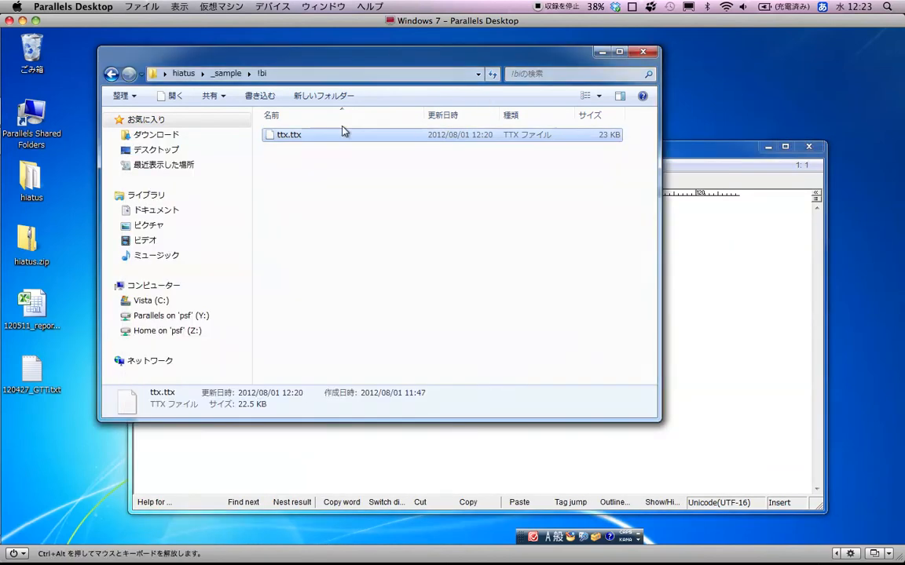
pyautogui.click(227, 73)
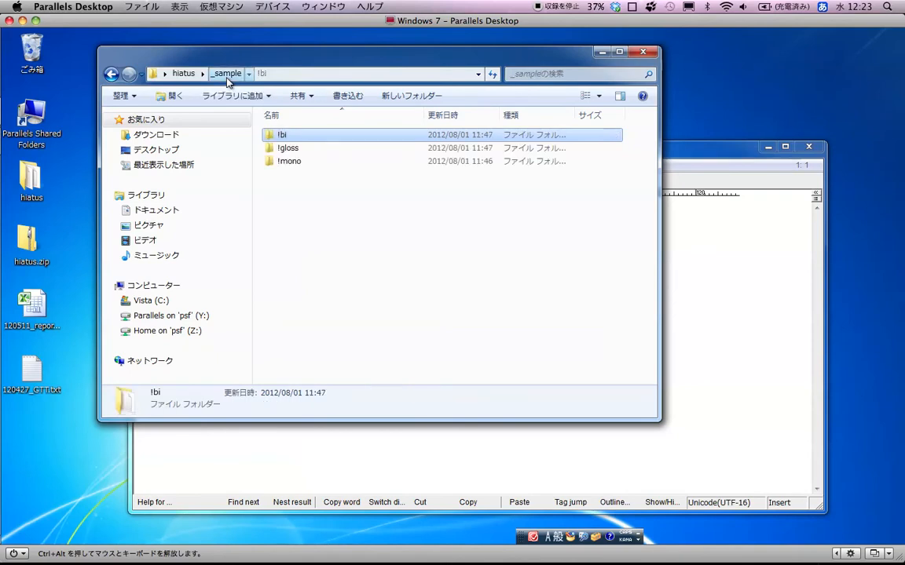
pyautogui.doubleClick(290, 149)
pyautogui.moveTo(283, 135); pyautogui.dragTo(685, 273)
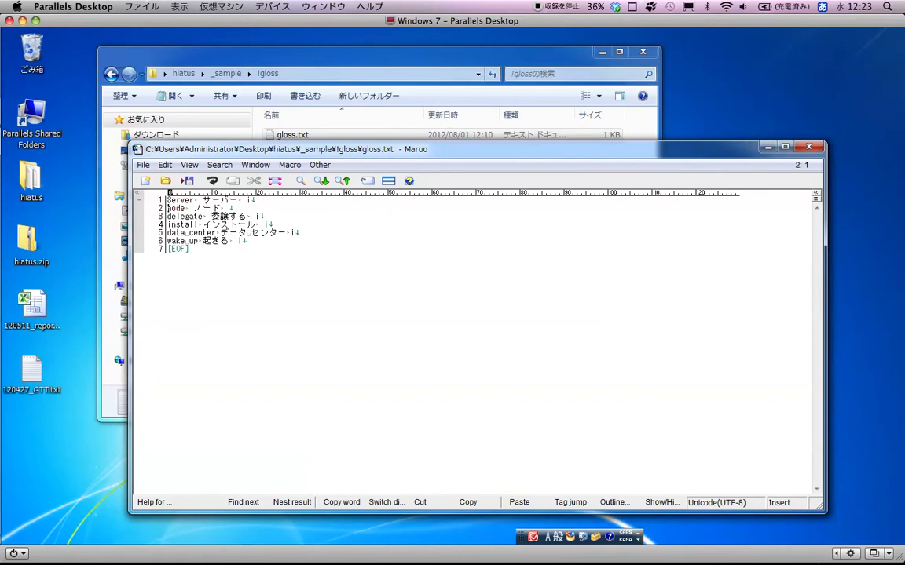
# Examine the glossary entries in gloss.txt, including node and wake up and their option column, and close the file.
pyautogui.click(270, 206)
pyautogui.hotkey('shift', 'Right')
pyautogui.press('Left')
pyautogui.press('Down')
pyautogui.press('Down')
pyautogui.doubleClick(177, 242)
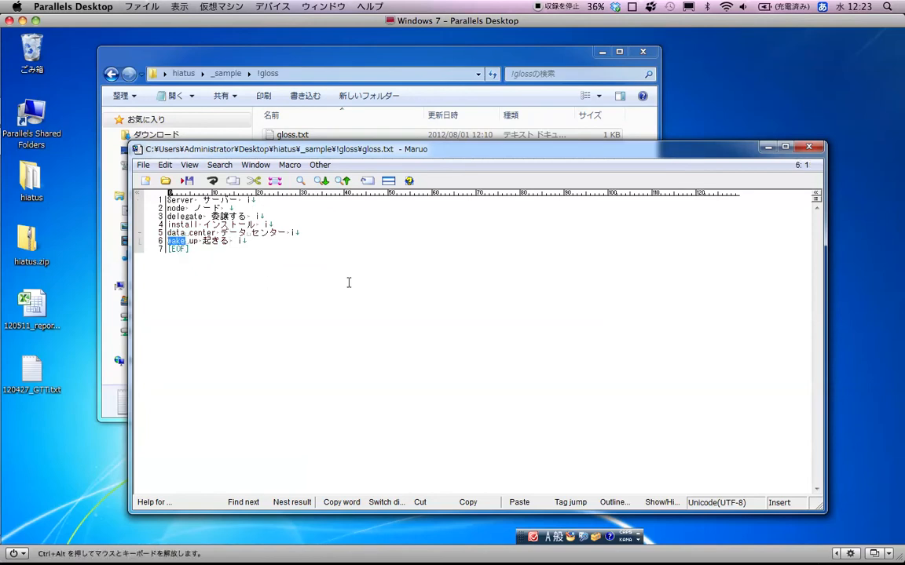
pyautogui.click(298, 252)
pyautogui.moveTo(198, 242); pyautogui.dragTo(157, 247)
pyautogui.click(264, 251)
pyautogui.hotkey('ctrl', 'n')
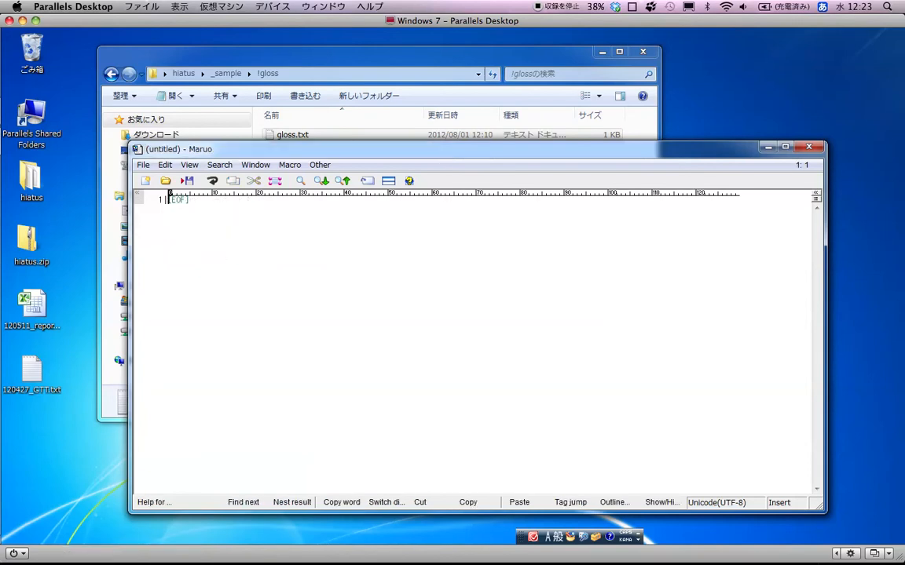
# Return to the _sample folder in Explorer and open STYLECHECK.txt from !mono in the Maruo editor.
pyautogui.click(343, 68)
pyautogui.click(228, 73)
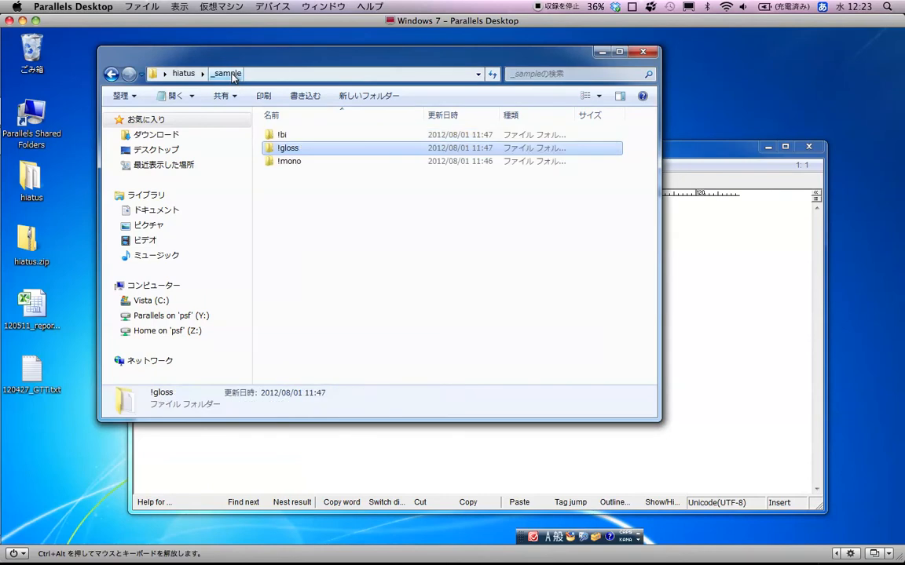
pyautogui.doubleClick(282, 162)
pyautogui.moveTo(284, 137); pyautogui.dragTo(702, 291)
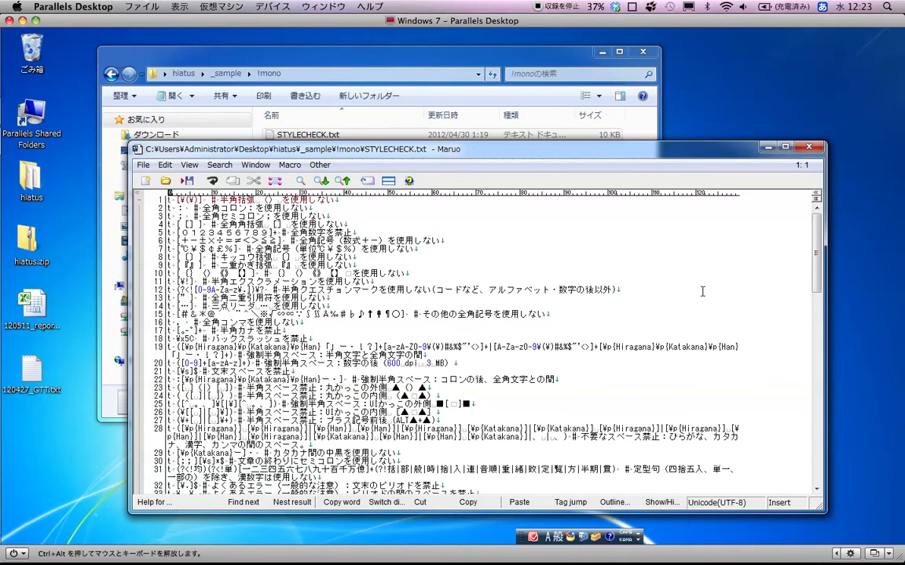
# Examine the regular-expression style rules in STYLECHECK.txt line by line and close the file.
pyautogui.press('Down')
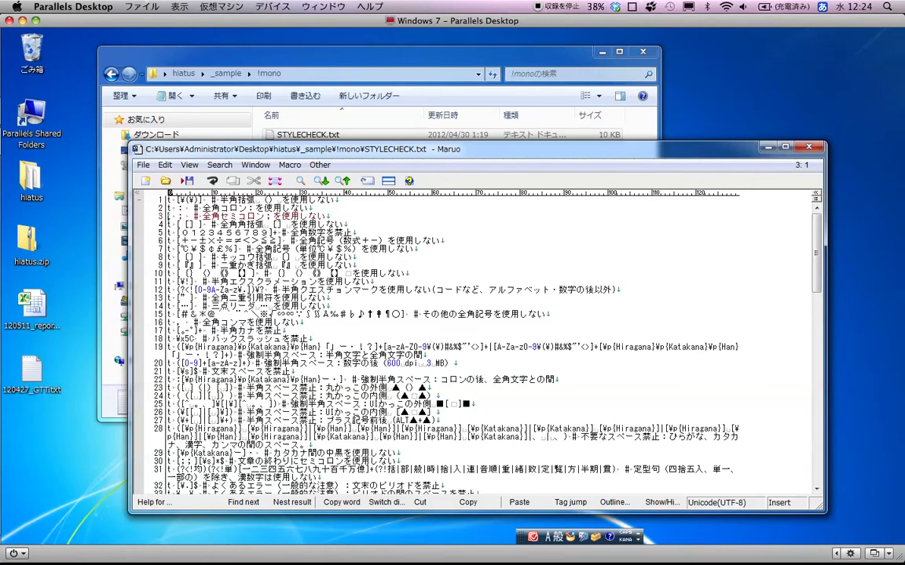
pyautogui.press('Down')
pyautogui.press('Down')
pyautogui.press('Down')
pyautogui.press('Down')
pyautogui.press('Down')
pyautogui.press('Down')
pyautogui.press('Down')
pyautogui.press('Down')
pyautogui.press('Down')
pyautogui.press('Down')
pyautogui.press('Down')
pyautogui.press('Down')
pyautogui.press('Down')
pyautogui.press('Down')
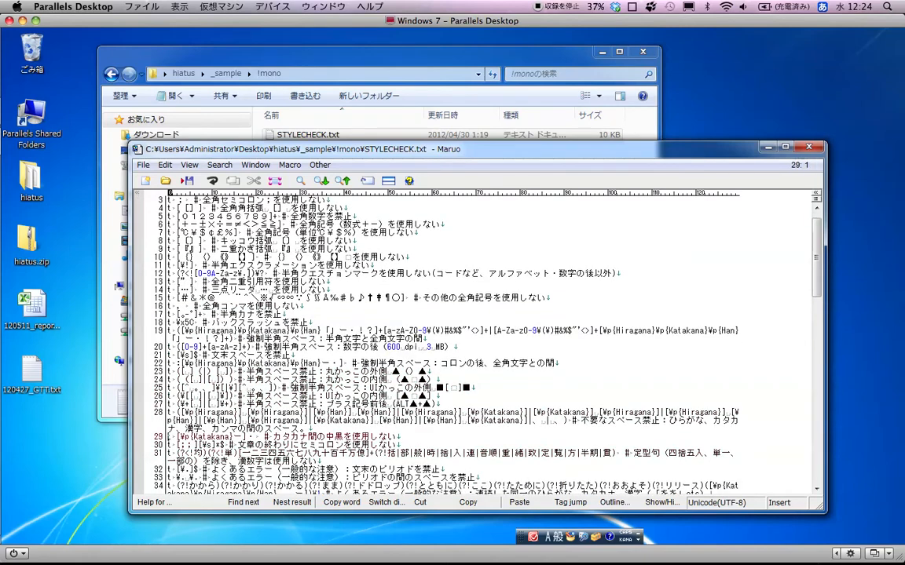
pyautogui.hotkey('ctrl', 'n')
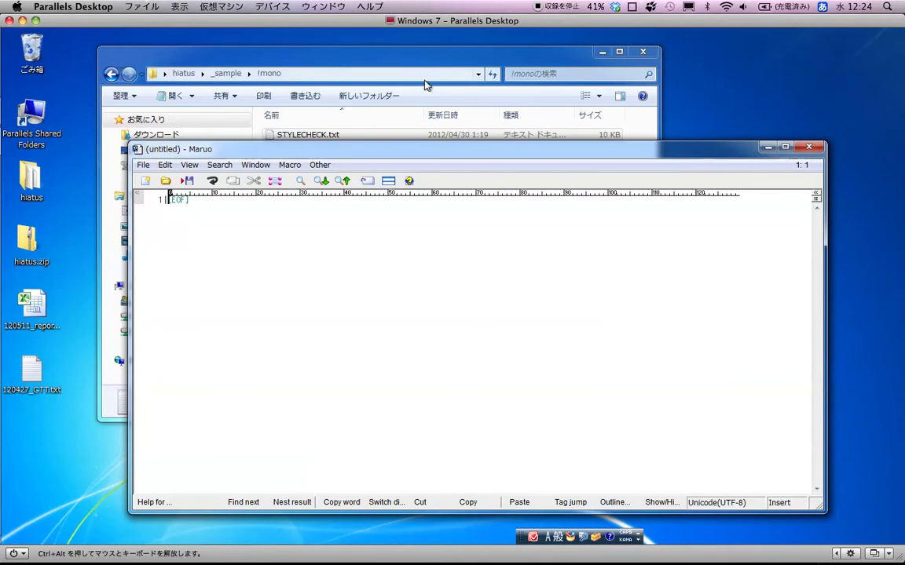
# Run the hiatus.rb script from the hiatus folder and open the generated 120801_report.xlsx in Excel.
pyautogui.click(184, 74)
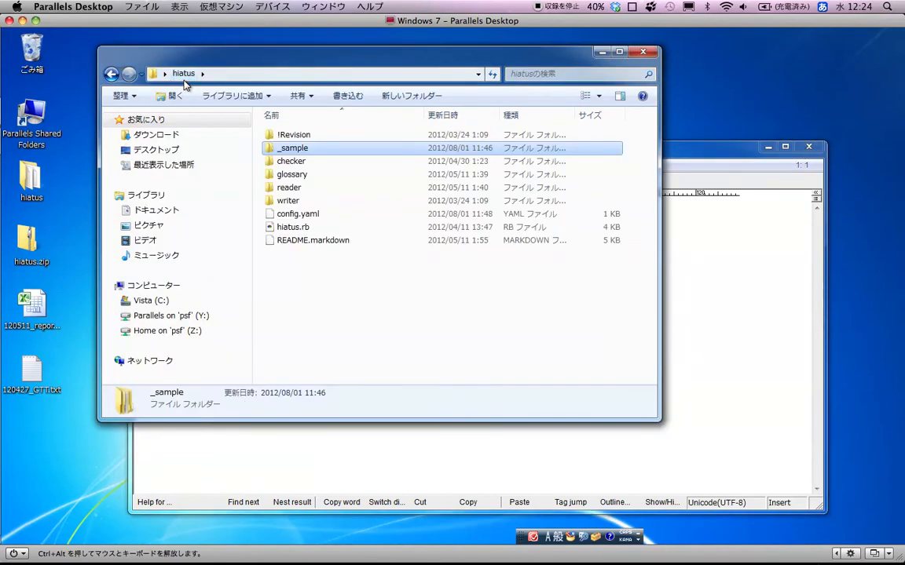
pyautogui.doubleClick(307, 226)
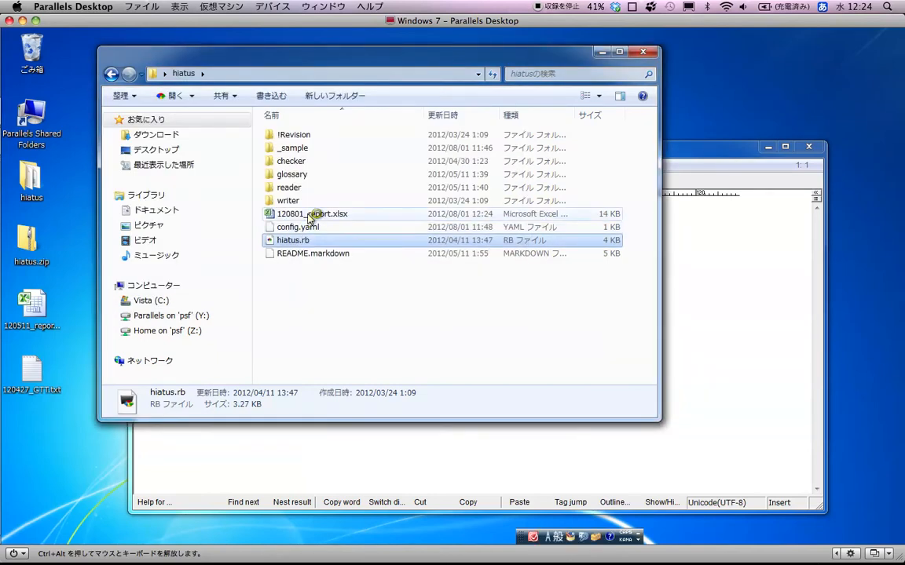
pyautogui.doubleClick(303, 215)
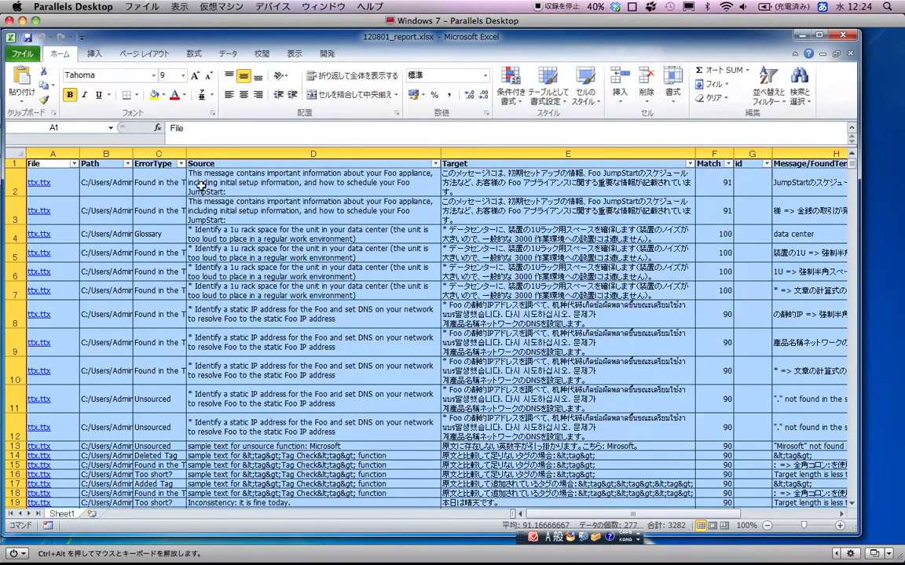
# Examine the report's column headers from Path to GlossaryTgt and the file path in the first result row.
pyautogui.click(113, 165)
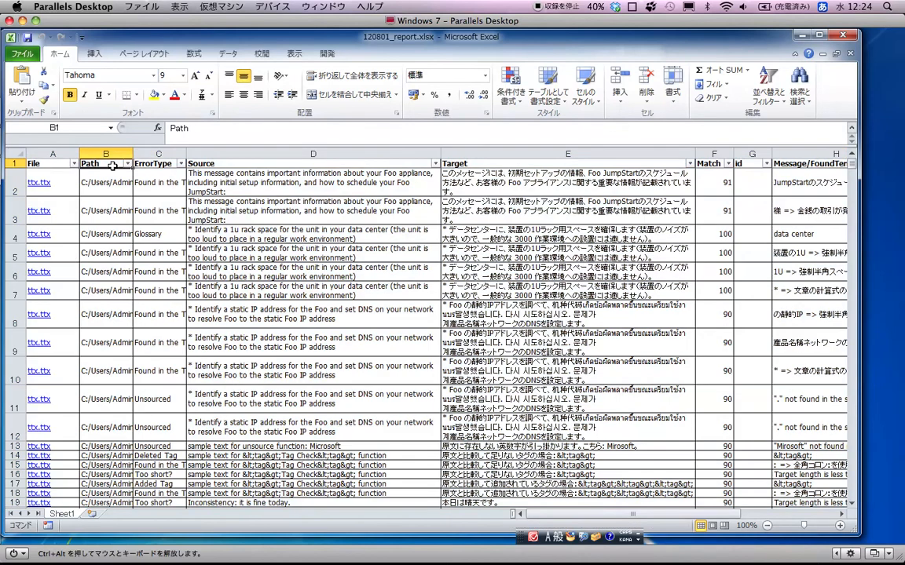
pyautogui.press('Right')
pyautogui.press('Right')
pyautogui.press('Right')
pyautogui.press('Right')
pyautogui.press('Right')
pyautogui.press('Right')
pyautogui.press('Right')
pyautogui.press('Right')
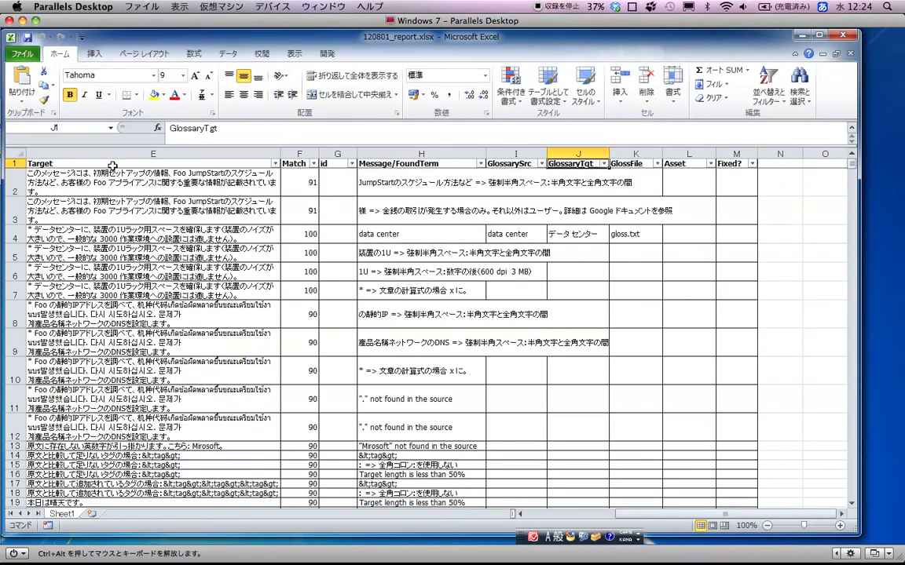
pyautogui.press('Left')
pyautogui.press('Left')
pyautogui.press('Home')
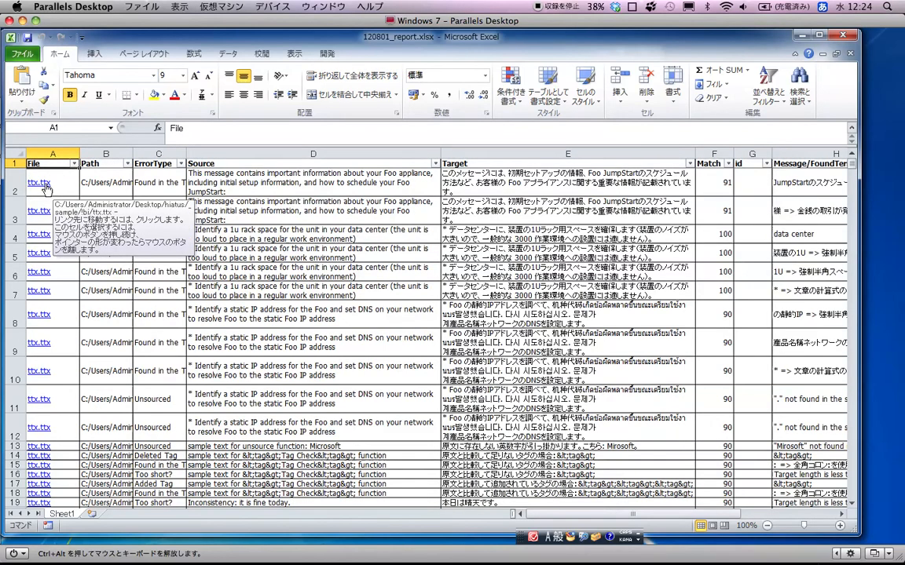
pyautogui.click(108, 174)
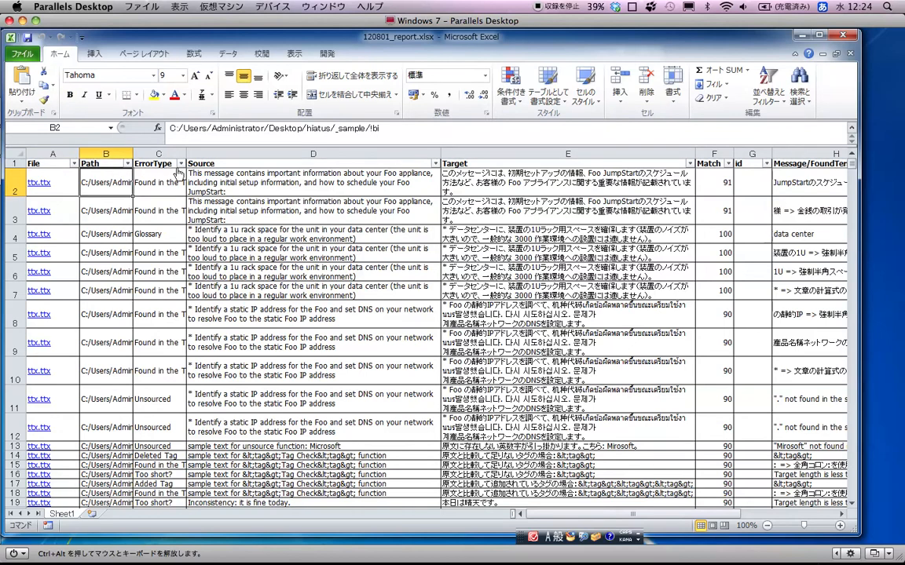
# Widen the ErrorType column slightly and filter it to show only Added Tag and Deleted Tag.
pyautogui.moveTo(186, 155); pyautogui.dragTo(200, 155)
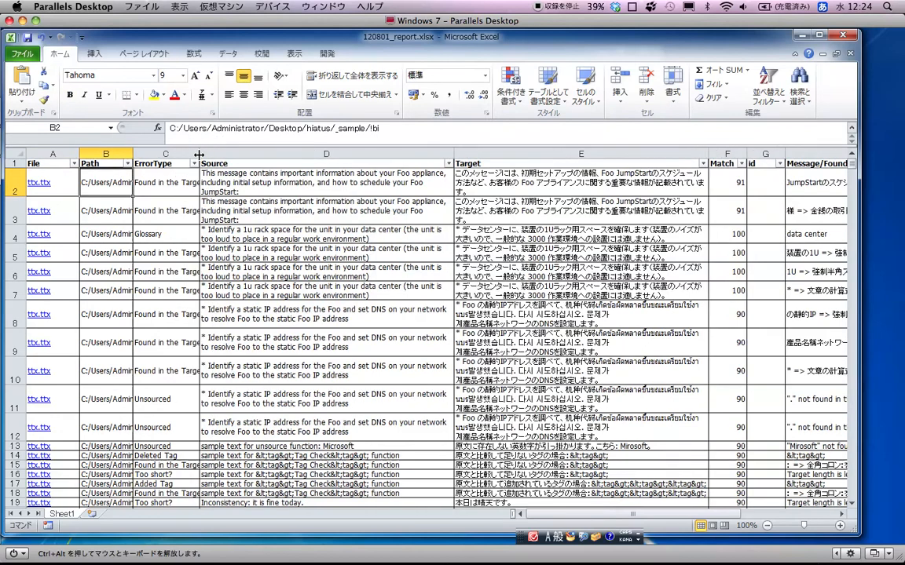
pyautogui.click(195, 163)
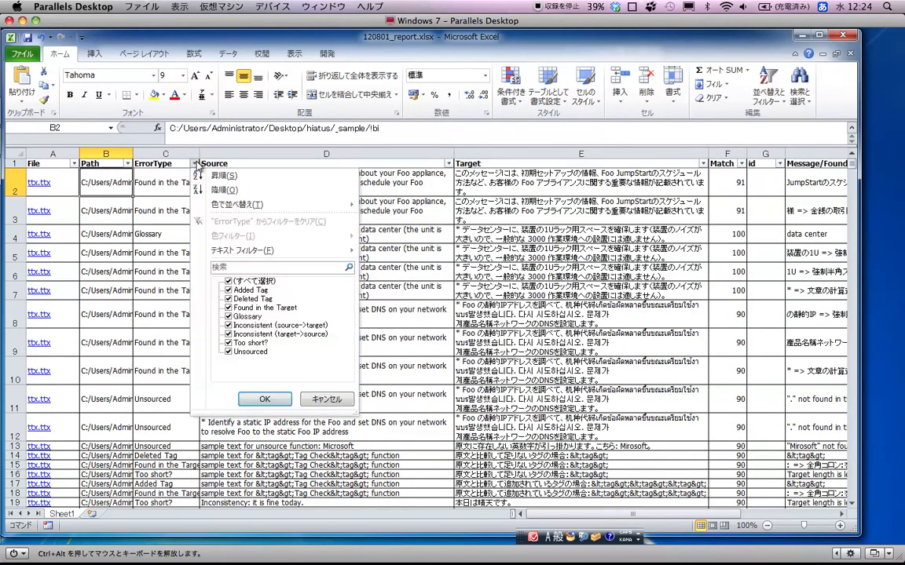
pyautogui.click(228, 281)
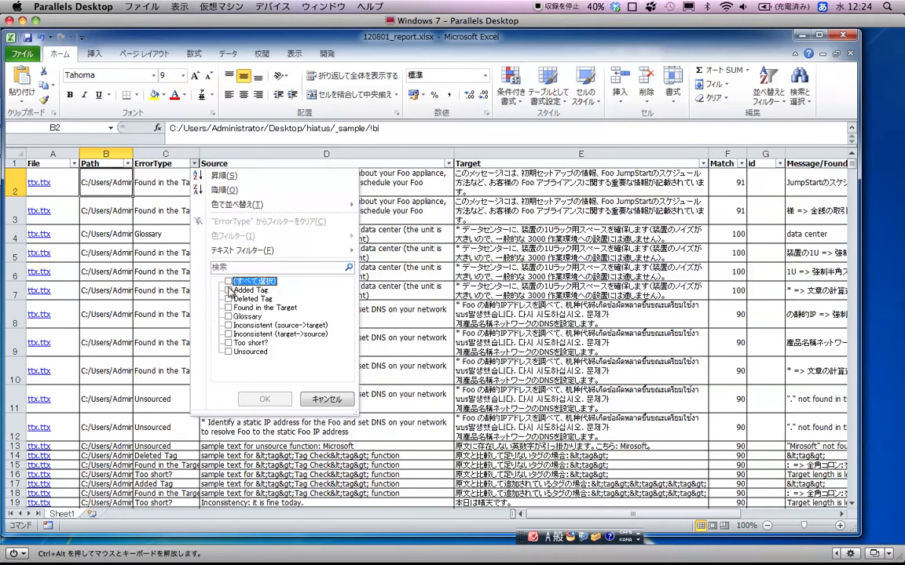
pyautogui.click(227, 290)
pyautogui.click(228, 300)
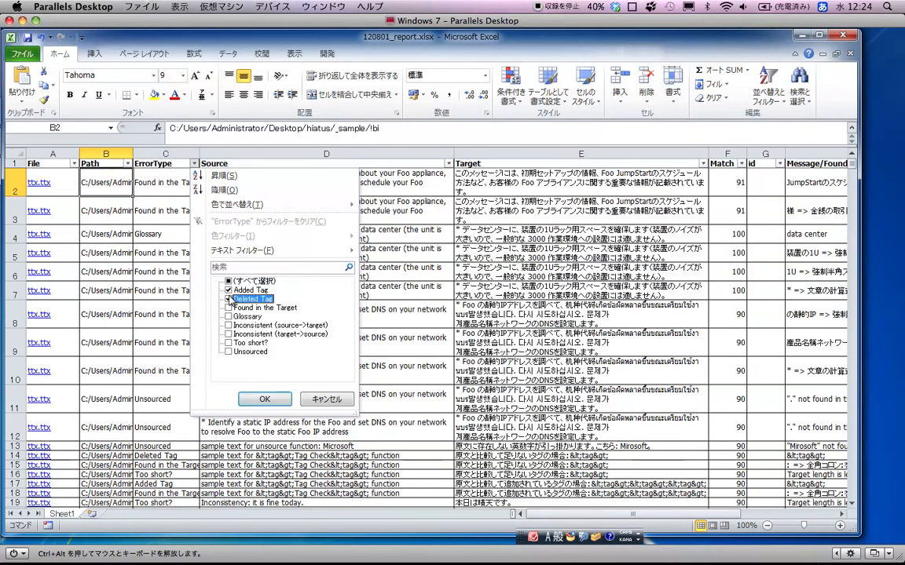
pyautogui.click(259, 399)
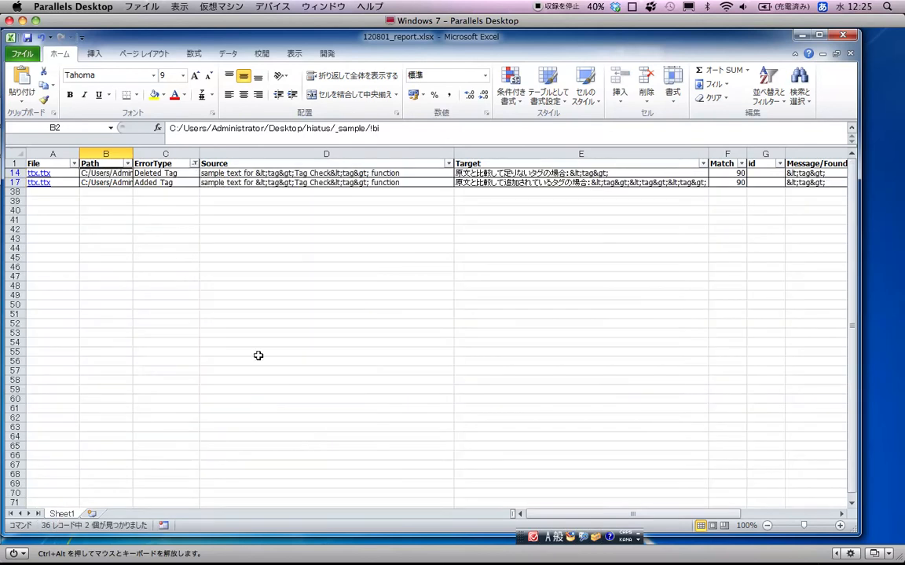
# Examine the Deleted Tag row cell by cell from ErrorType through Message/FoundTerm.
pyautogui.click(165, 173)
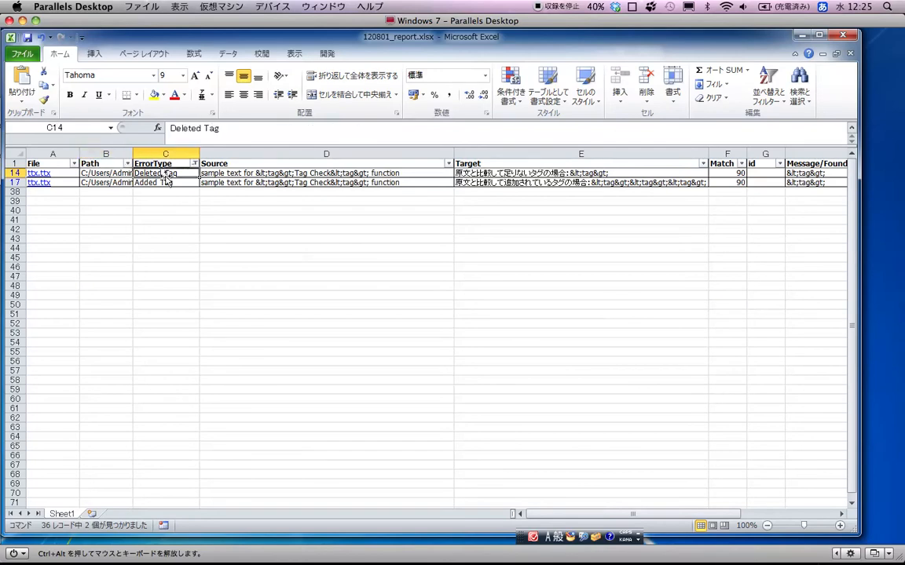
pyautogui.press('Right')
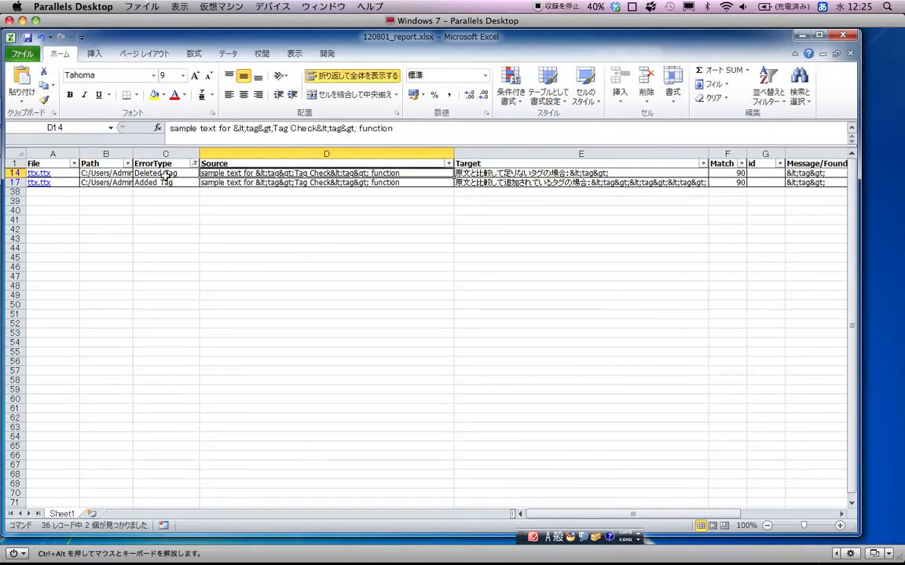
pyautogui.press('Right')
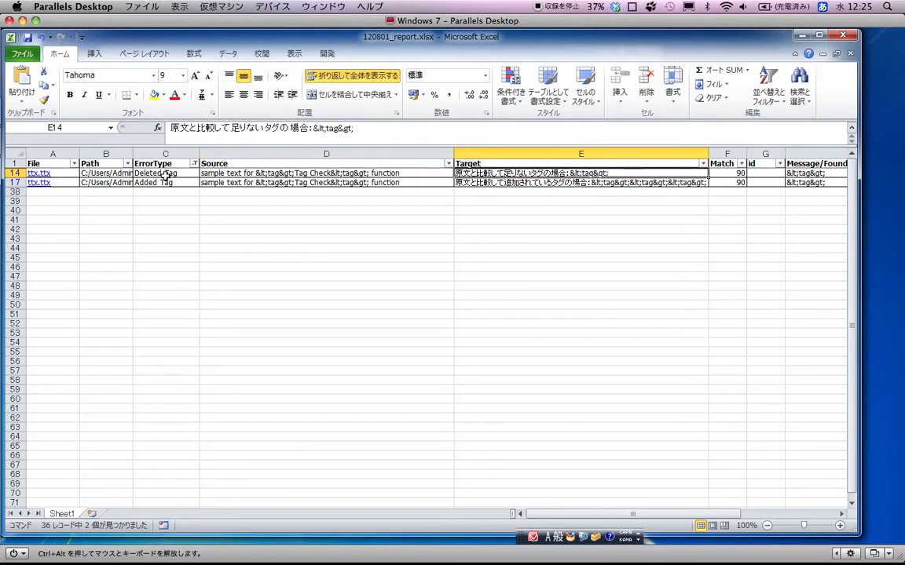
pyautogui.press('Right')
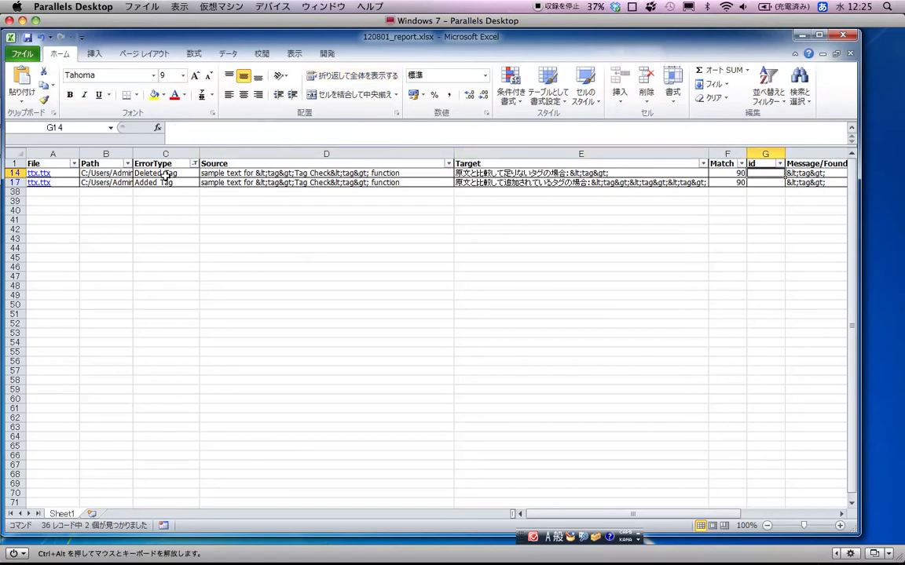
pyautogui.press('Right')
pyautogui.press('Right')
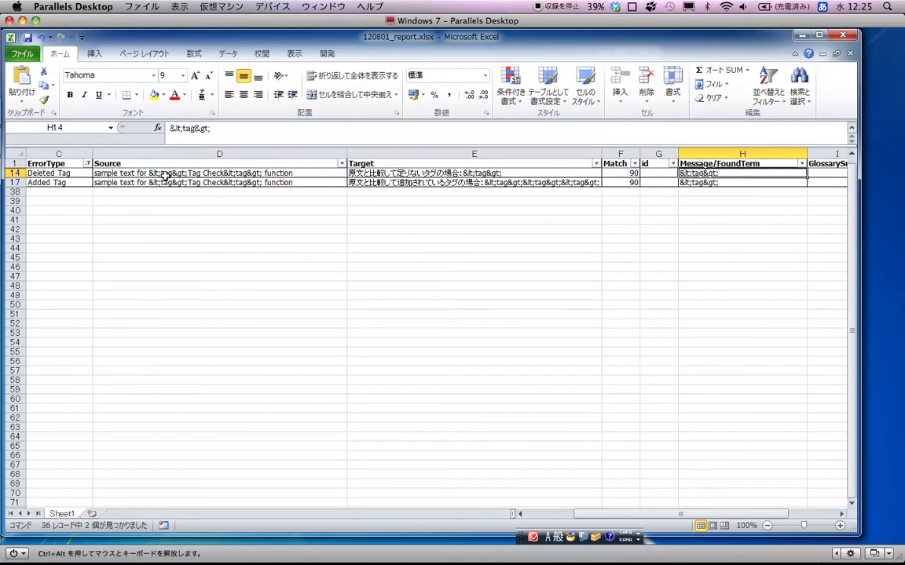
# Examine the Added Tag row's source, target, match and id cells.
pyautogui.click(66, 182)
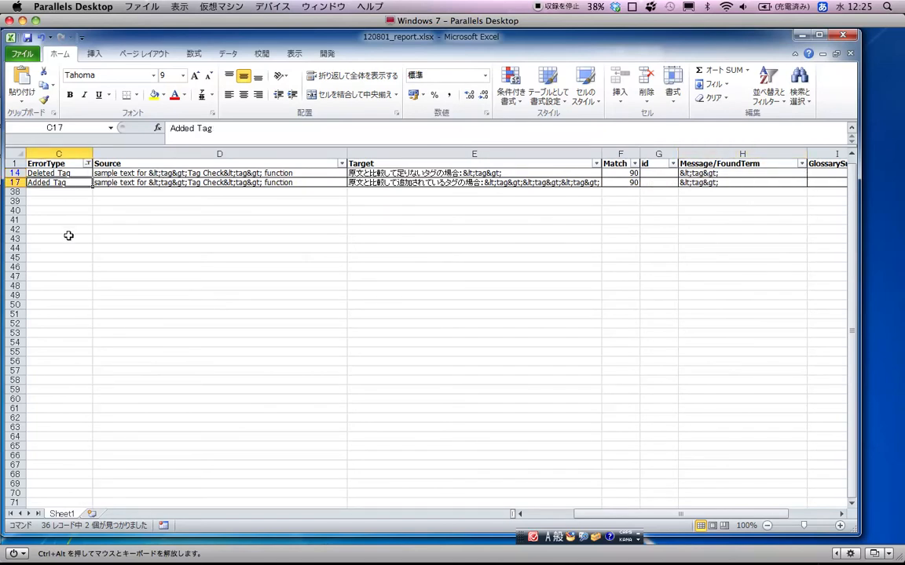
pyautogui.press('Right')
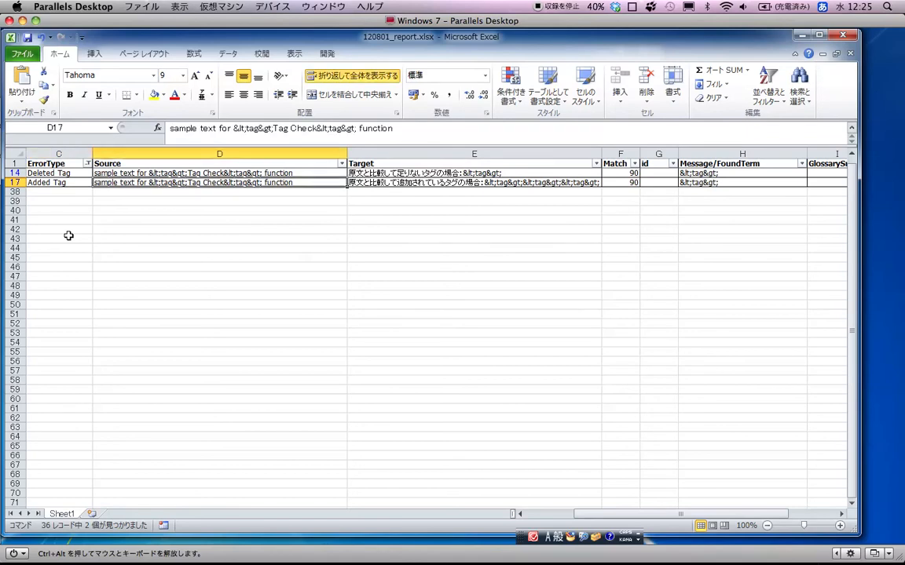
pyautogui.press('Right')
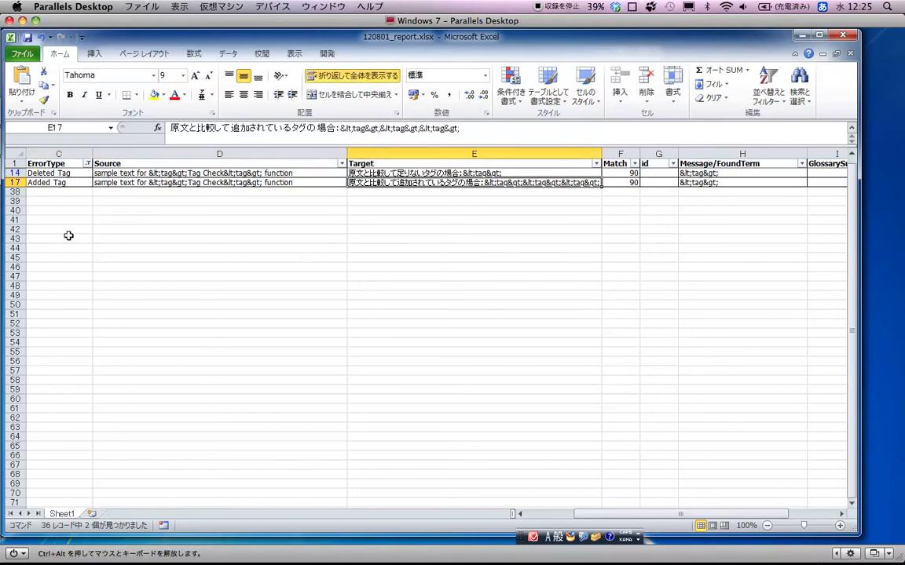
pyautogui.press('Right')
pyautogui.press('Right')
pyautogui.press('Right')
pyautogui.press('Left')
pyautogui.press('Left')
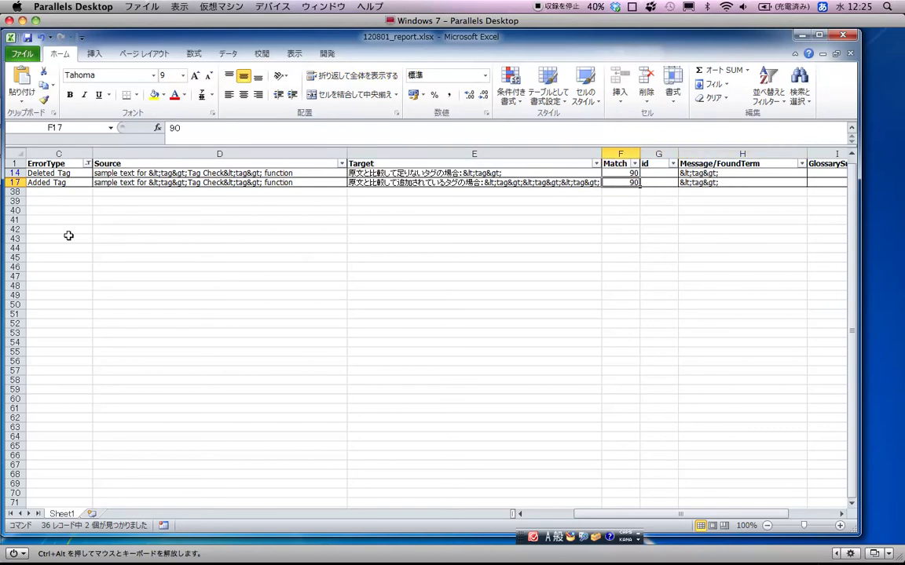
# Filter the ErrorType column to show only Found in the Target.
pyautogui.click(87, 164)
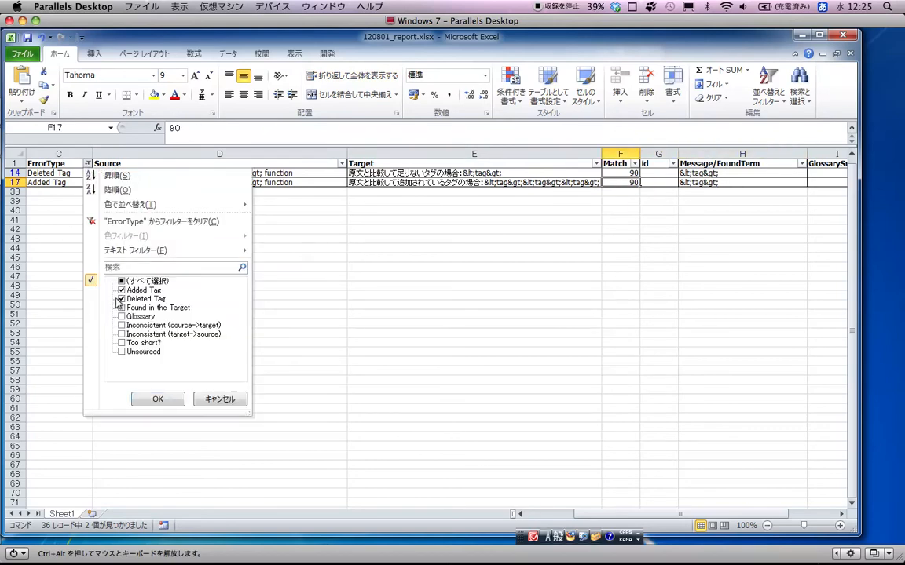
pyautogui.click(122, 290)
pyautogui.click(122, 299)
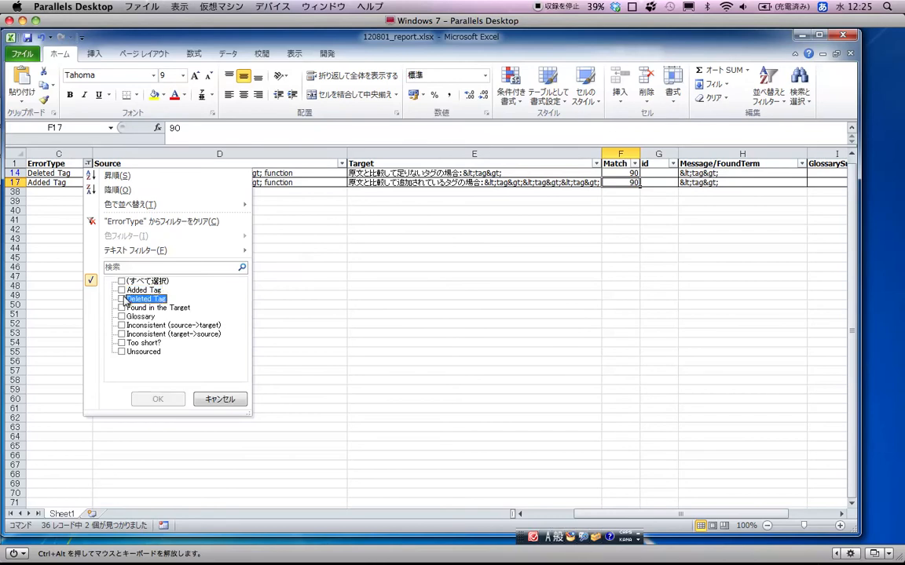
pyautogui.click(122, 308)
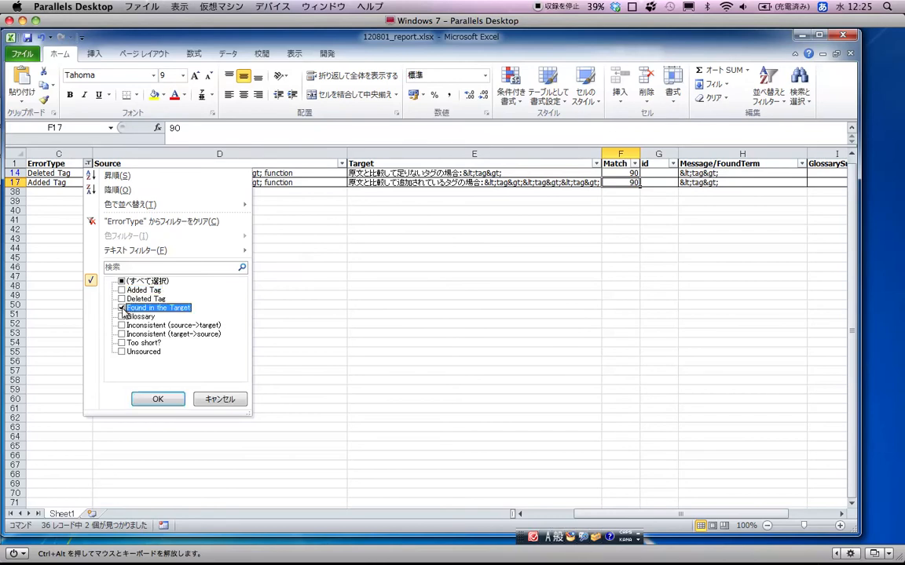
pyautogui.click(157, 400)
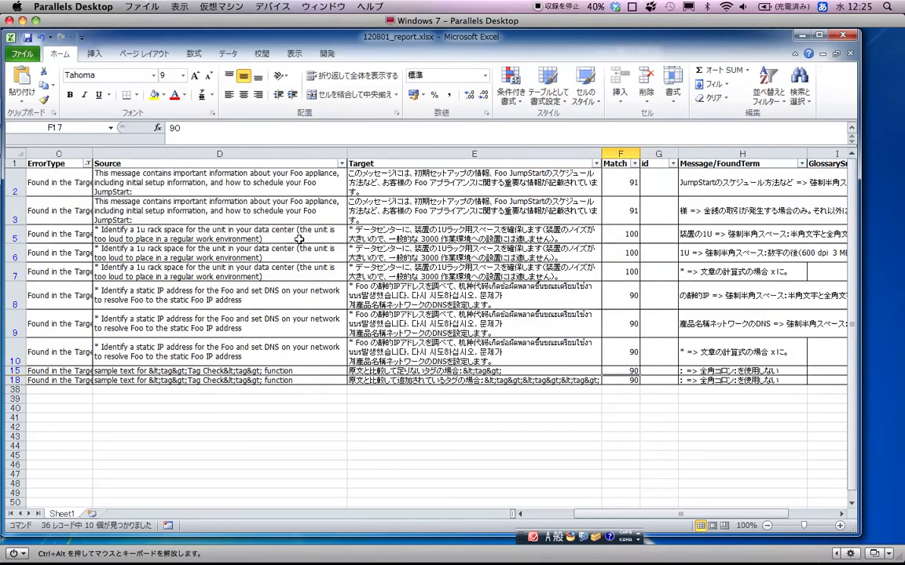
# Examine the Message/FoundTerm entries of the Found in the Target results one by one from row 2 to row 9.
pyautogui.click(729, 192)
pyautogui.hscroll(2, 729, 192)
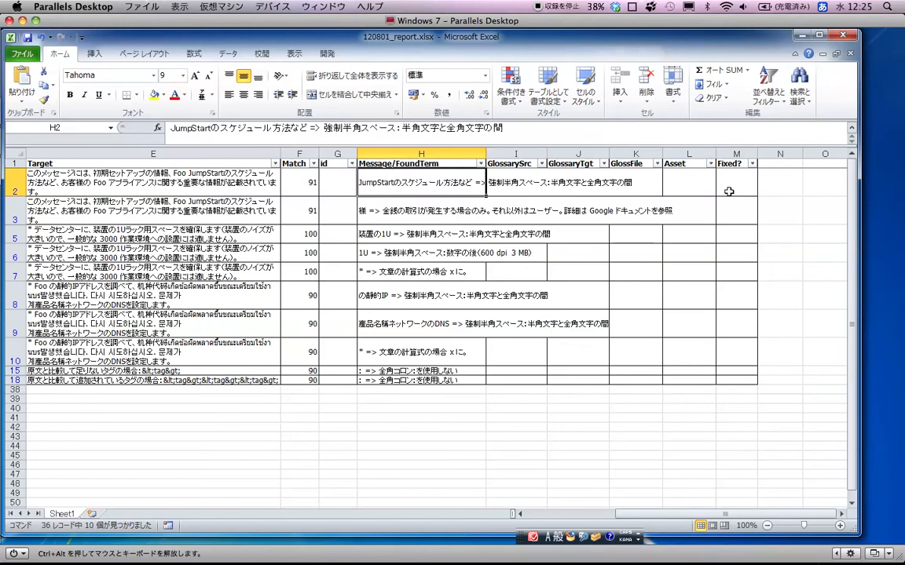
pyautogui.press('Down')
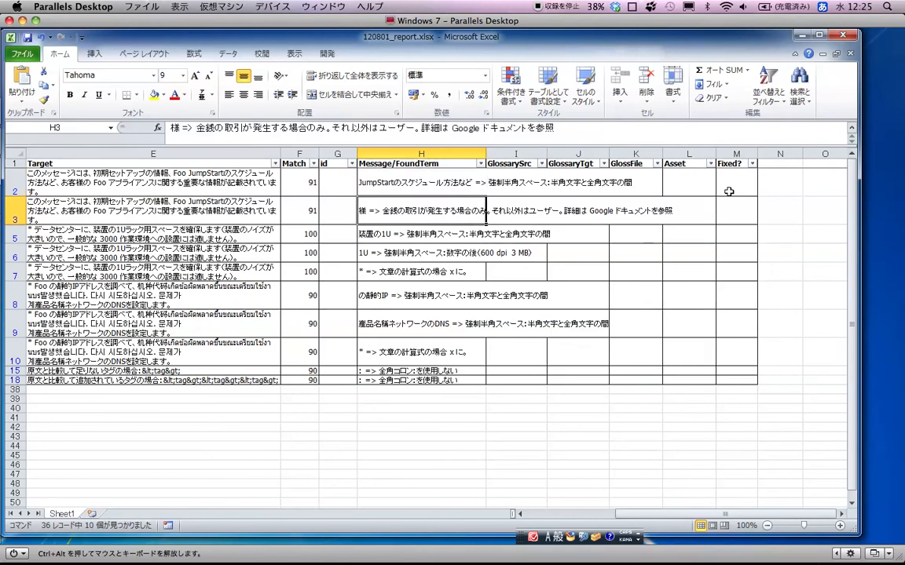
pyautogui.press('Down')
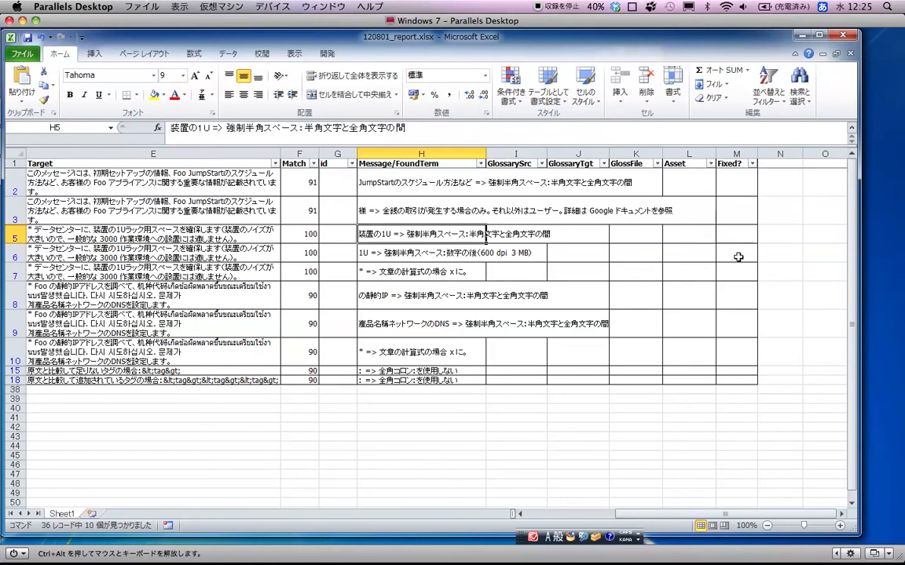
pyautogui.press('Down')
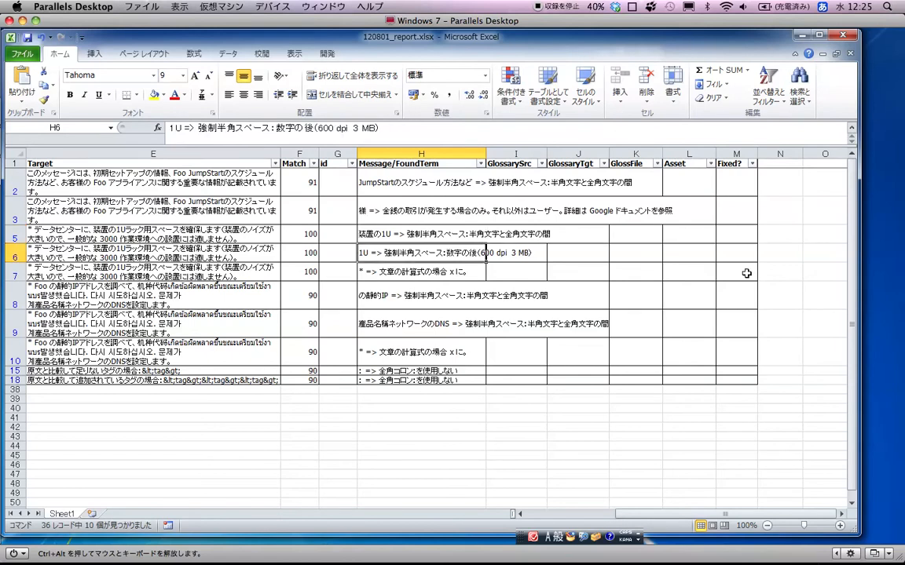
pyautogui.press('Down')
pyautogui.press('Down')
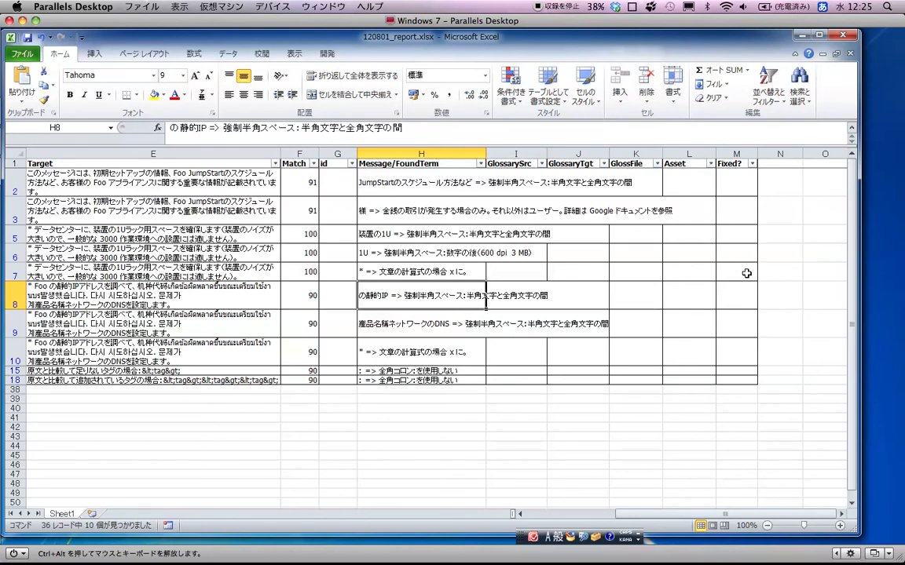
pyautogui.press('Down')
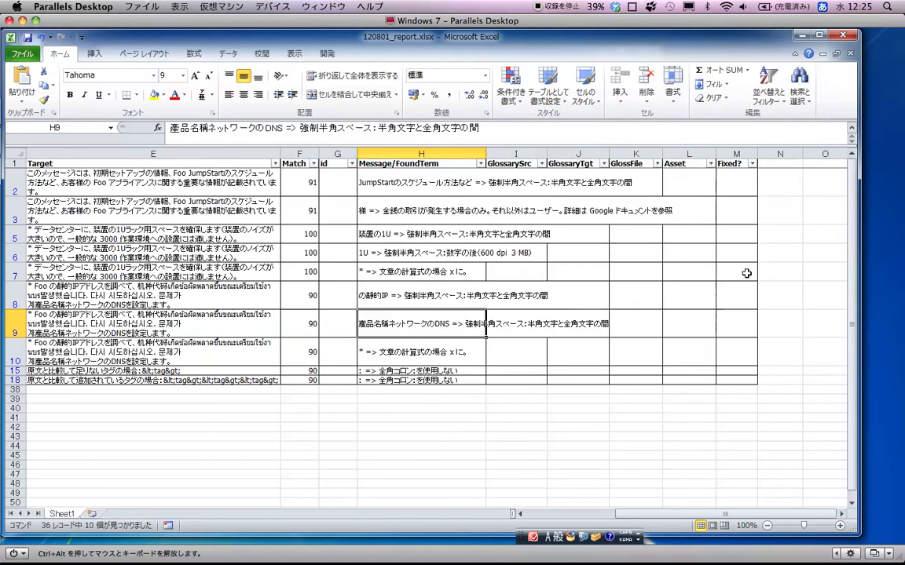
# Examine the mixed-language Target text in rows 8 to 10 and the File link of row 8.
pyautogui.press('Left')
pyautogui.press('Left')
pyautogui.press('Left')
pyautogui.press('Left')
pyautogui.press('Left')
pyautogui.press('Right')
pyautogui.press('Right')
pyautogui.press('Up')
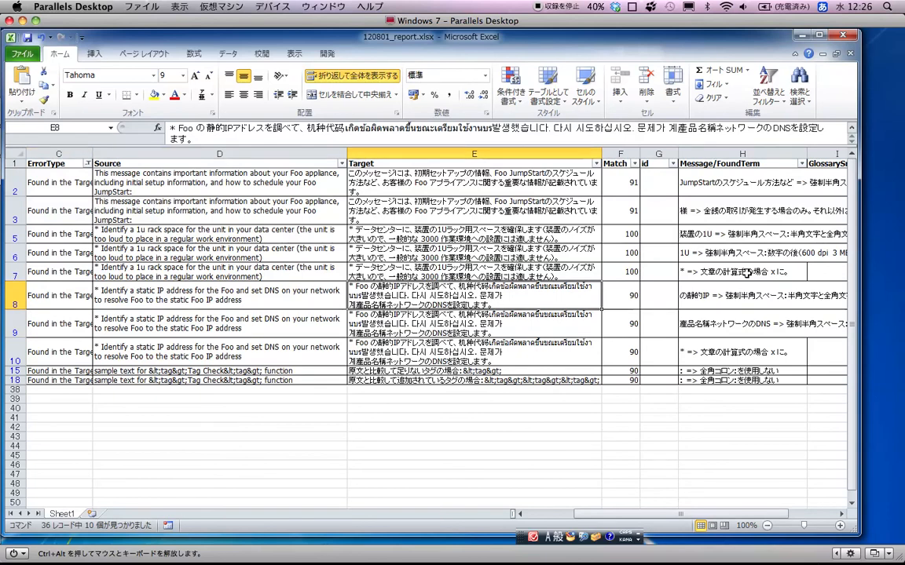
pyautogui.press('Down')
pyautogui.press('Down')
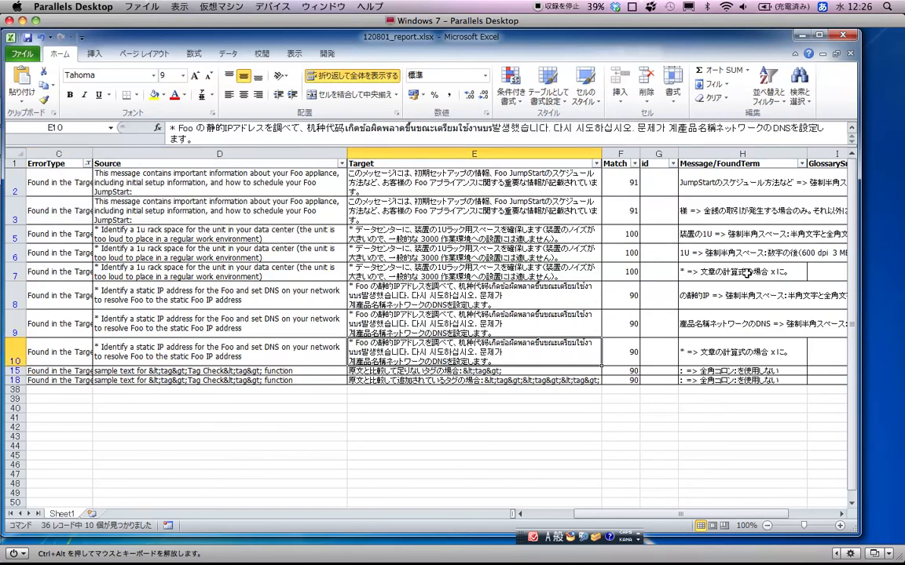
pyautogui.press('Up')
pyautogui.press('Up')
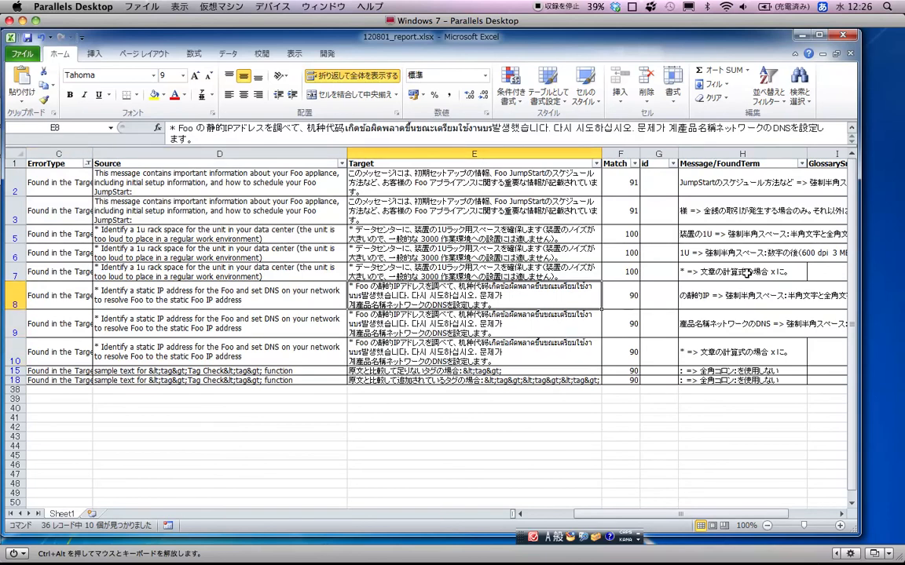
pyautogui.press('Left')
pyautogui.press('Left')
pyautogui.press('Left')
pyautogui.press('Left')
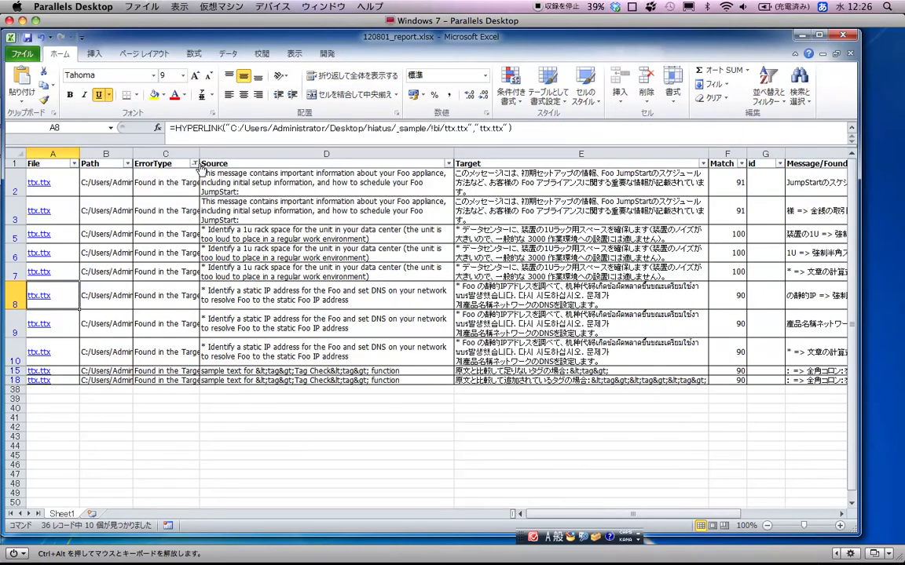
# Filter the ErrorType column to show only Glossary.
pyautogui.click(194, 163)
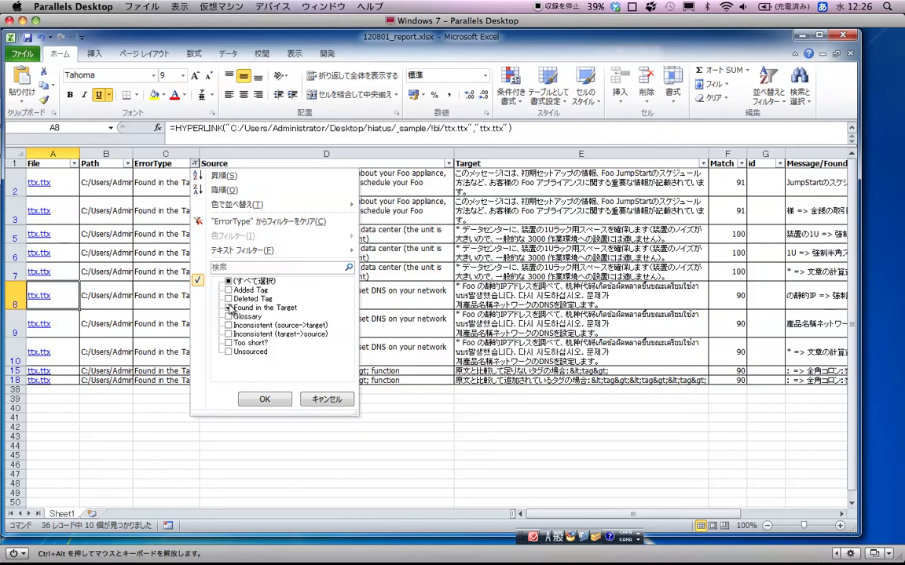
pyautogui.click(229, 307)
pyautogui.click(229, 316)
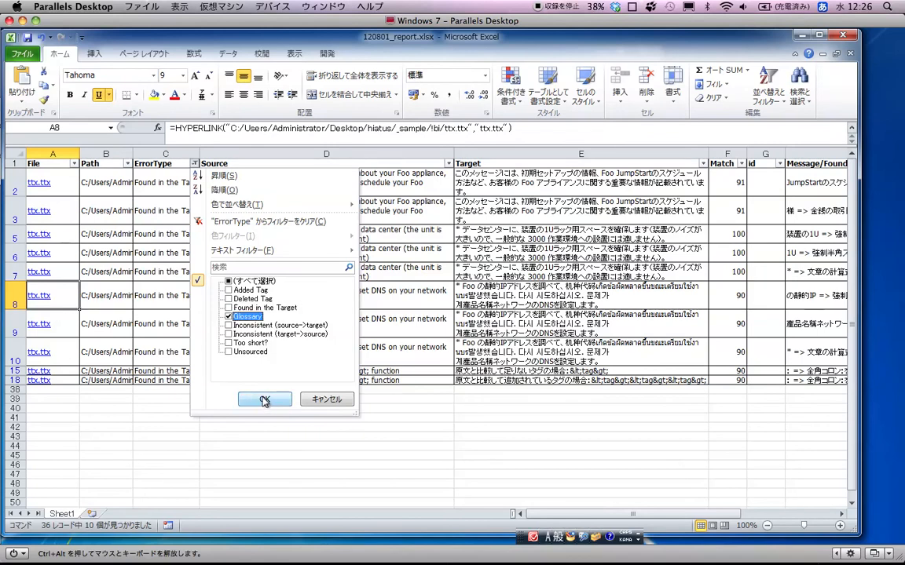
pyautogui.click(263, 400)
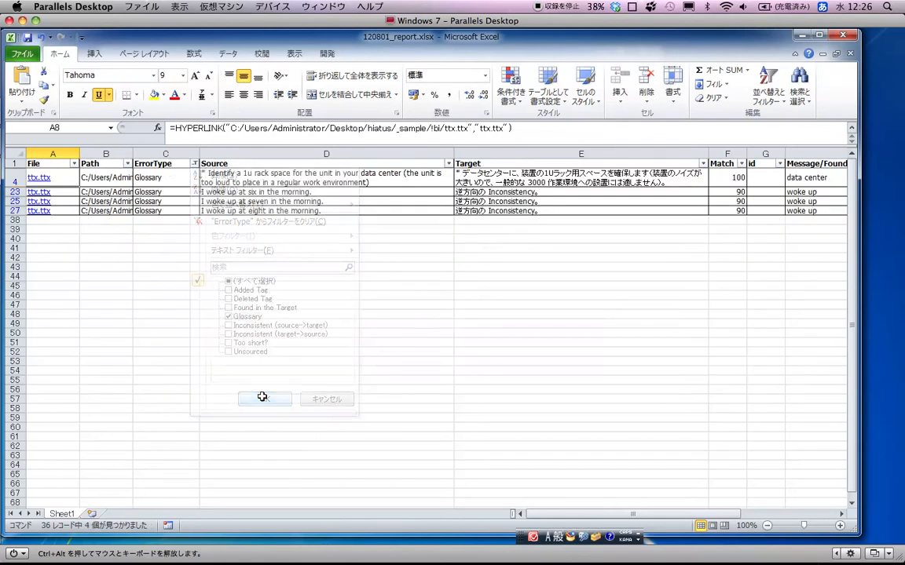
# Examine the "data center" glossary result in row 4 from Source across to GlossaryTgt.
pyautogui.click(375, 174)
pyautogui.press('Right')
pyautogui.press('Right')
pyautogui.press('Right')
pyautogui.press('Right')
pyautogui.press('Right')
pyautogui.press('Right')
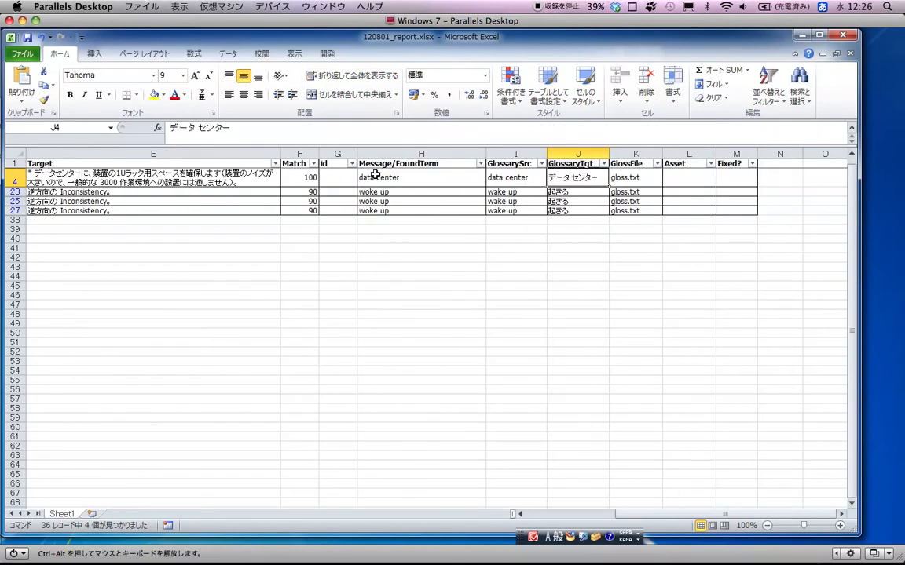
# Highlight データセンター in row 4's Target text and compare it with the GlossaryTgt term in the same row.
pyautogui.click(233, 182)
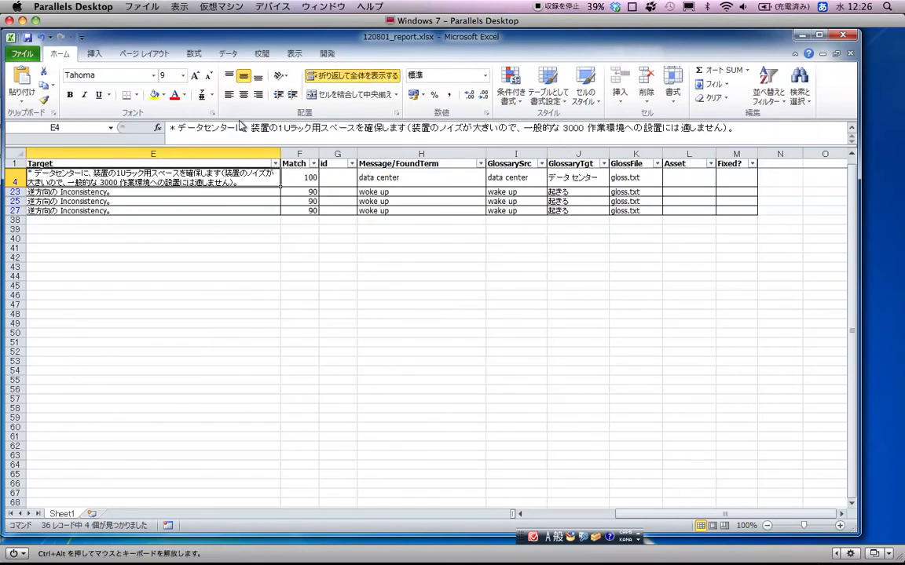
pyautogui.moveTo(236, 127); pyautogui.dragTo(178, 127)
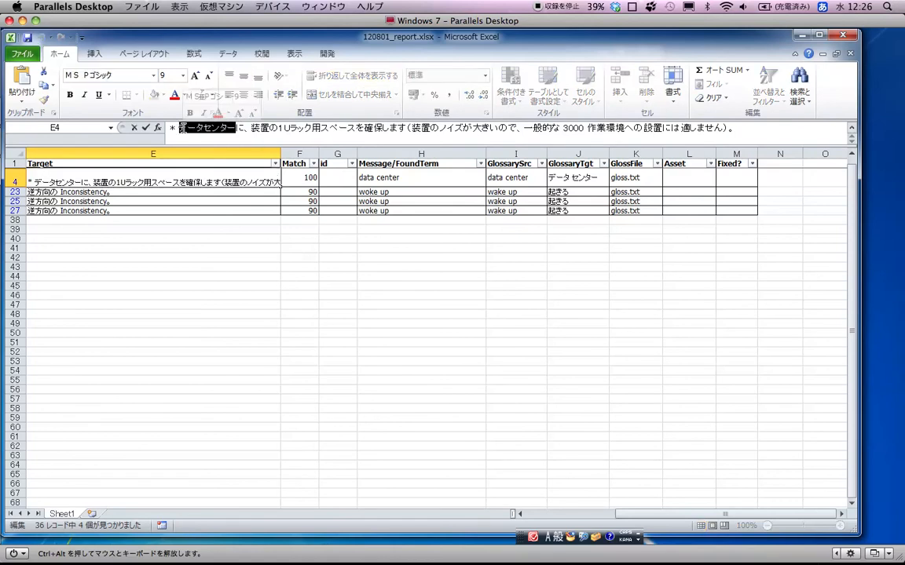
pyautogui.click(580, 177)
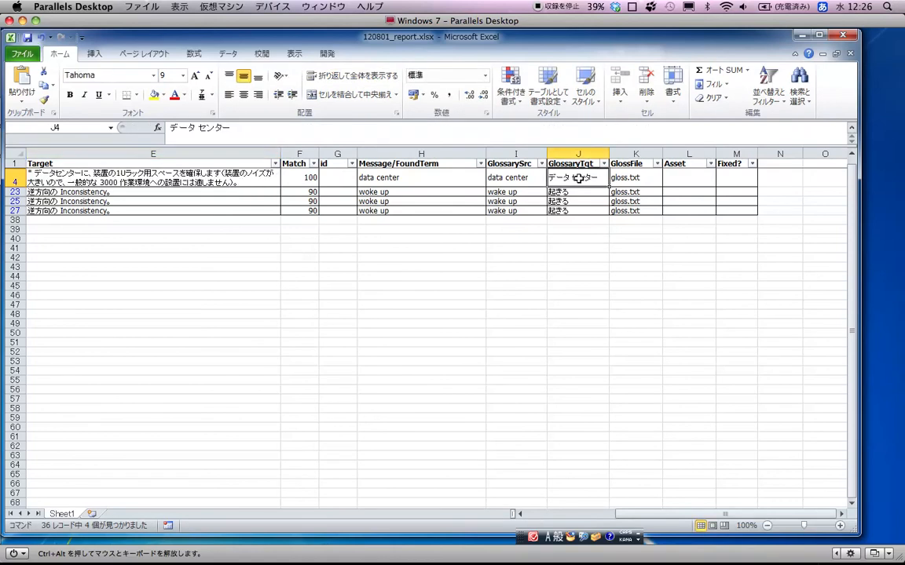
# Highlight "data center" in row 4's Source sentence, leaving the cell's text as it is.
pyautogui.press('Left')
pyautogui.press('Left')
pyautogui.press('Left')
pyautogui.press('Left')
pyautogui.press('Left')
pyautogui.press('Left')
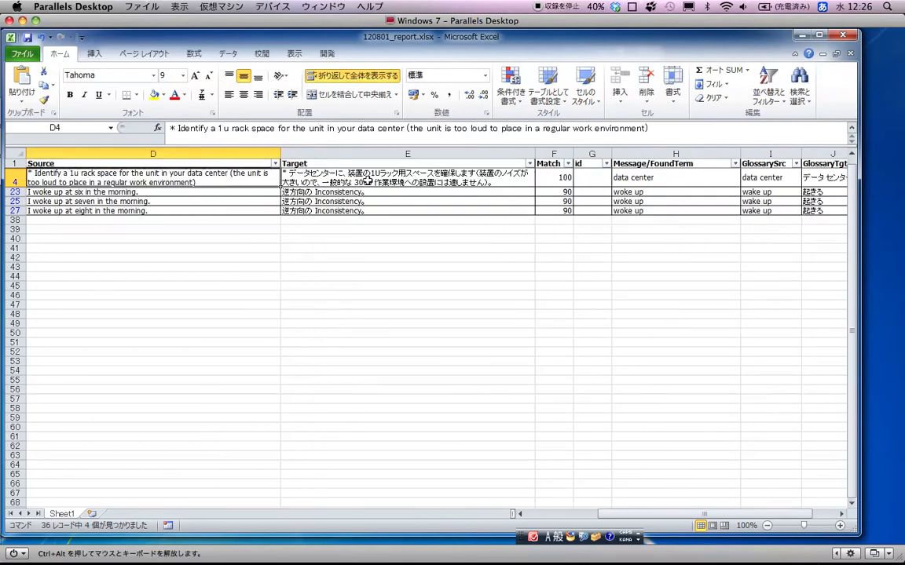
pyautogui.moveTo(360, 129); pyautogui.dragTo(400, 128)
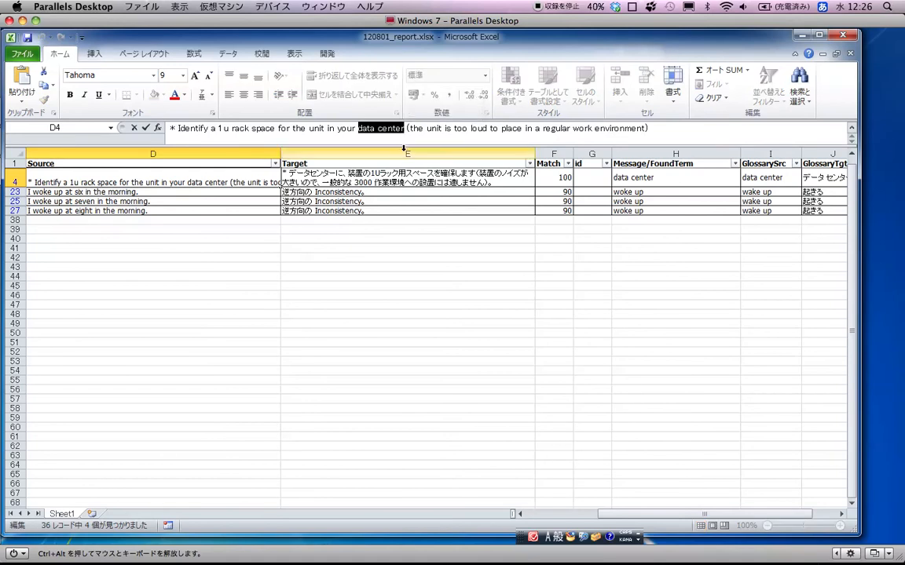
pyautogui.click(404, 190)
# Check row 4's cells from Target across to GlossaryTgt against the highlighted source term.
pyautogui.click(412, 179)
pyautogui.press('Right')
pyautogui.press('Right')
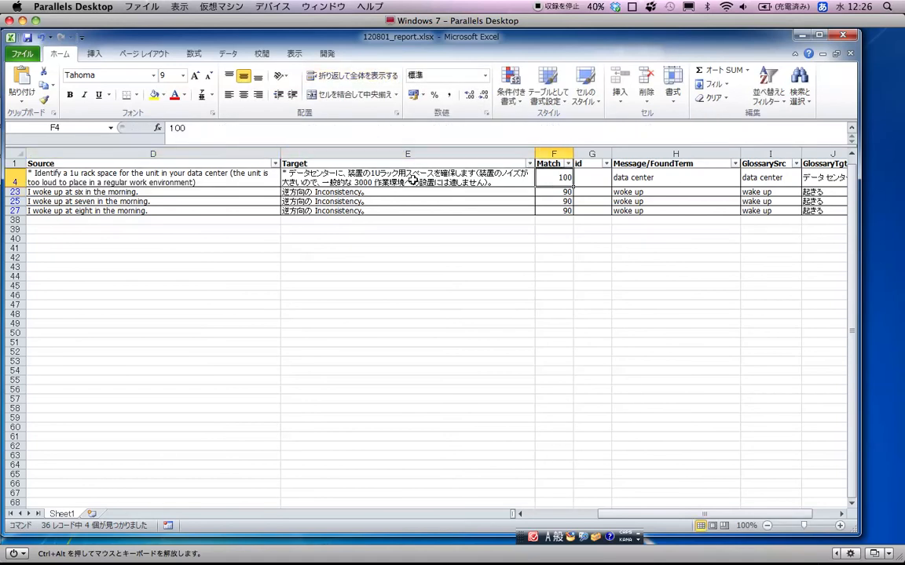
pyautogui.press('Right')
pyautogui.press('Right')
pyautogui.press('Right')
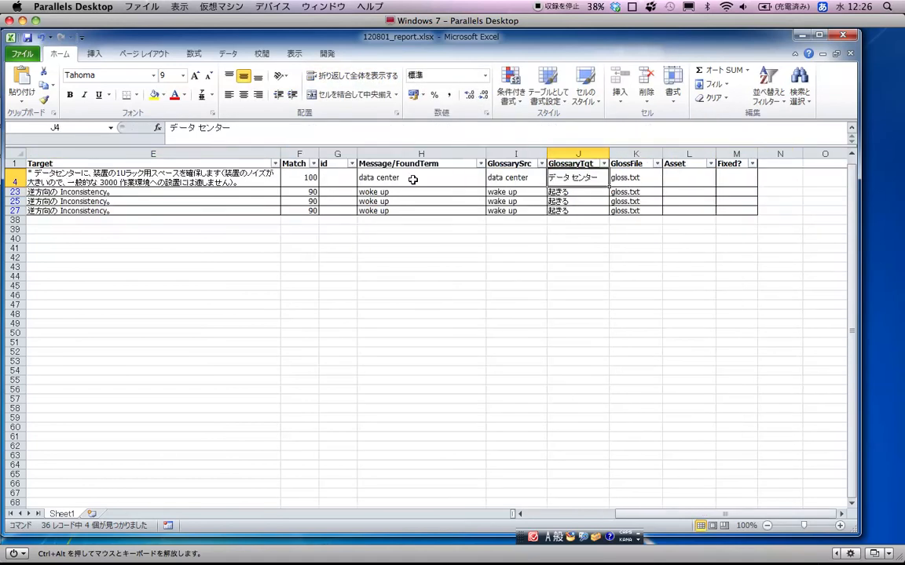
# Examine the first "woke up" glossary result in row 23 from GlossaryTgt back to its Source sentence.
pyautogui.press('Down')
pyautogui.press('Left')
pyautogui.press('Left')
pyautogui.press('Left')
pyautogui.press('Left')
pyautogui.press('Left')
pyautogui.press('Left')
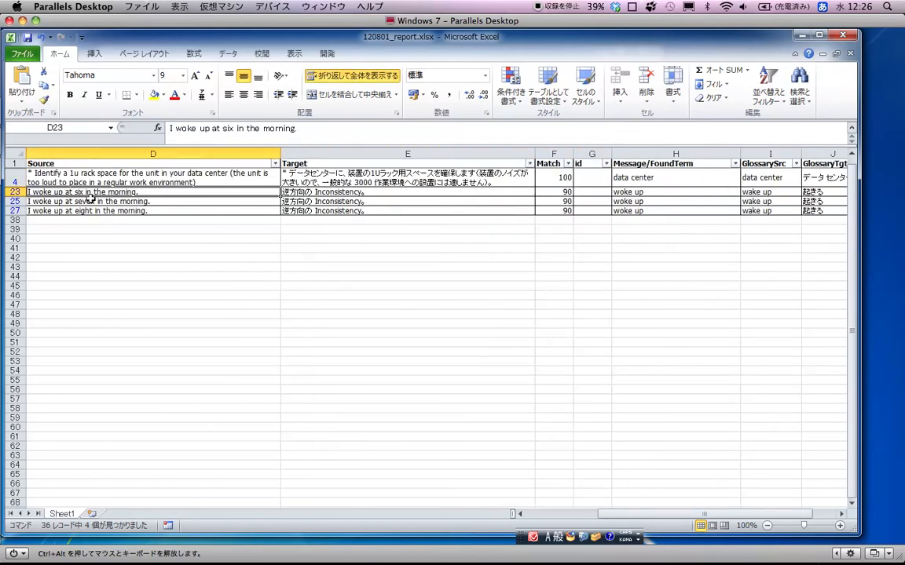
# Highlight "woke up" in row 23's Source sentence, leaving the cell's text as it is.
pyautogui.doubleClick(65, 192)
pyautogui.moveTo(62, 193); pyautogui.dragTo(34, 193)
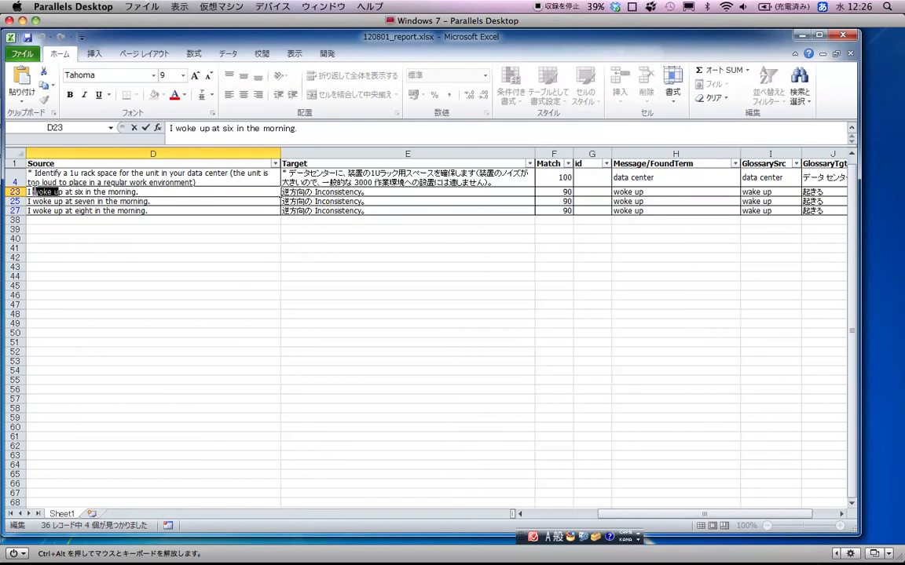
pyautogui.click(65, 233)
# Check row 25's "woke up" glossary result from its Source sentence across to the GlossarySrc and GlossaryTgt terms.
pyautogui.click(105, 201)
pyautogui.press('Right')
pyautogui.press('Right')
pyautogui.press('Right')
pyautogui.press('Right')
pyautogui.press('Right')
pyautogui.press('Right')
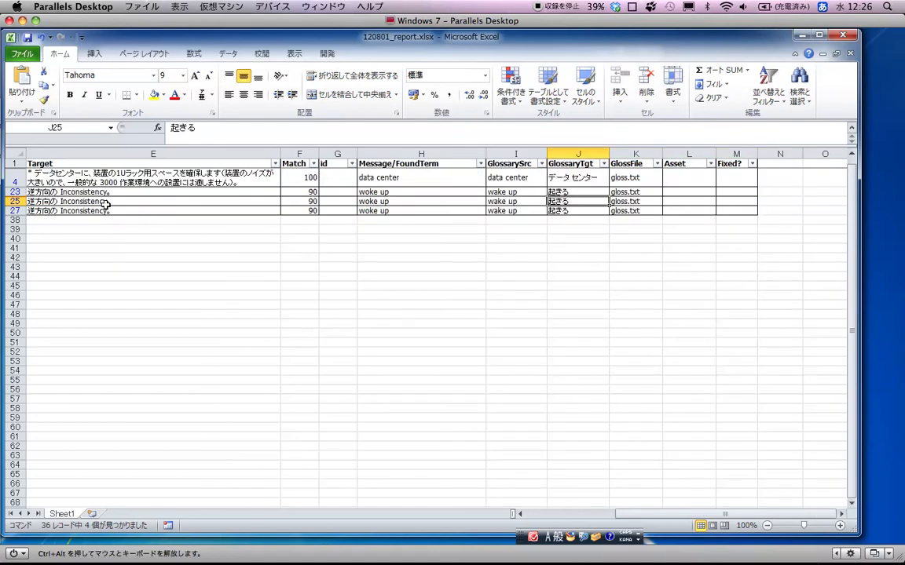
pyautogui.press('Left')
pyautogui.press('Left')
pyautogui.press('Right')
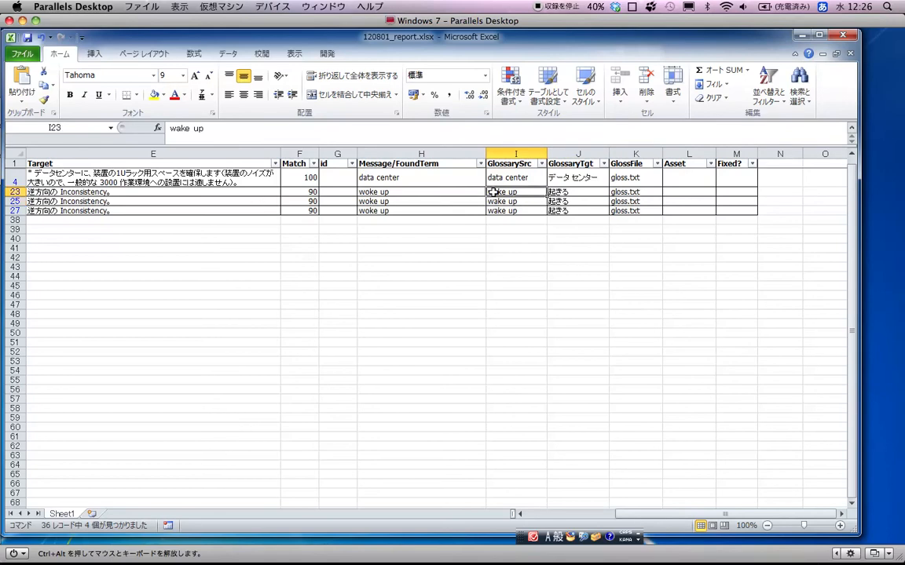
# Highlight "wake" in row 23's GlossarySrc and compare it with "woke" in the same row's Message/FoundTerm, leaving both cells as they are.
pyautogui.doubleClick(492, 191)
pyautogui.doubleClick(492, 192)
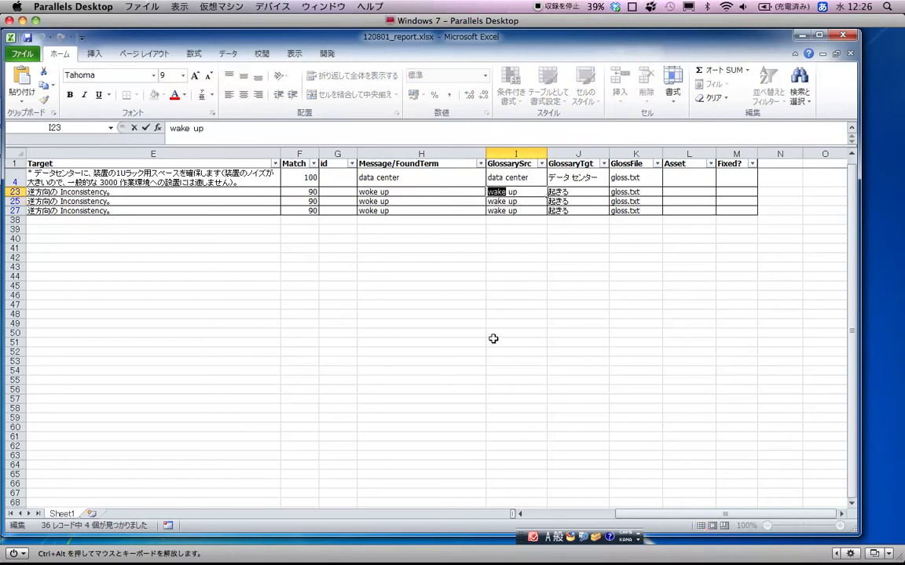
pyautogui.click(388, 186)
pyautogui.doubleClick(369, 193)
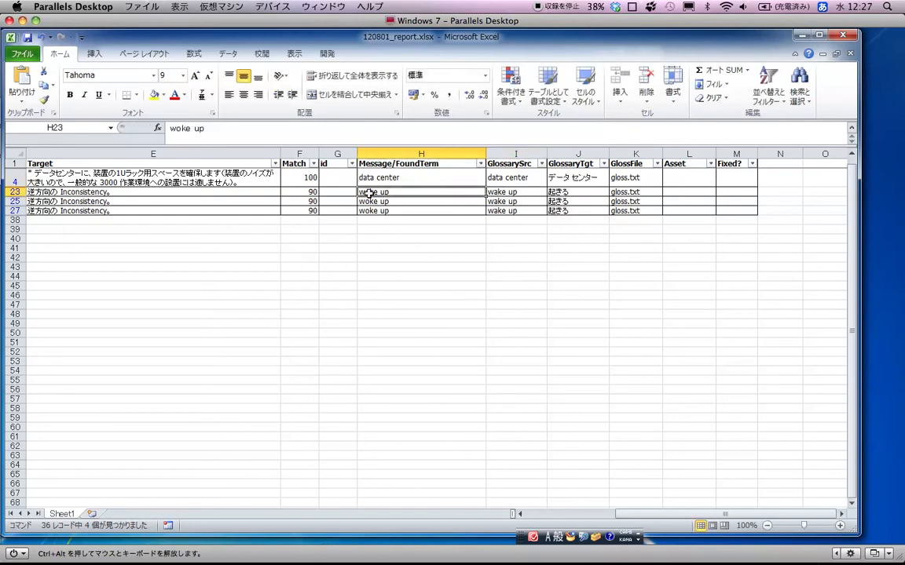
pyautogui.doubleClick(369, 193)
pyautogui.click(379, 294)
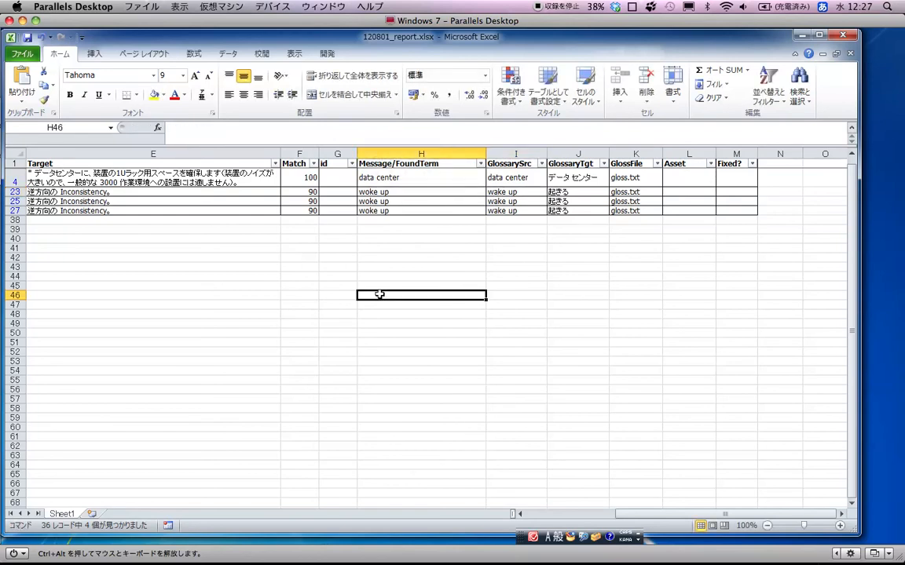
# Filter ErrorType to show only Inconsistent (source->target) and Inconsistent (target->source) instead of Glossary.
pyautogui.hscroll(-4, 379, 295)
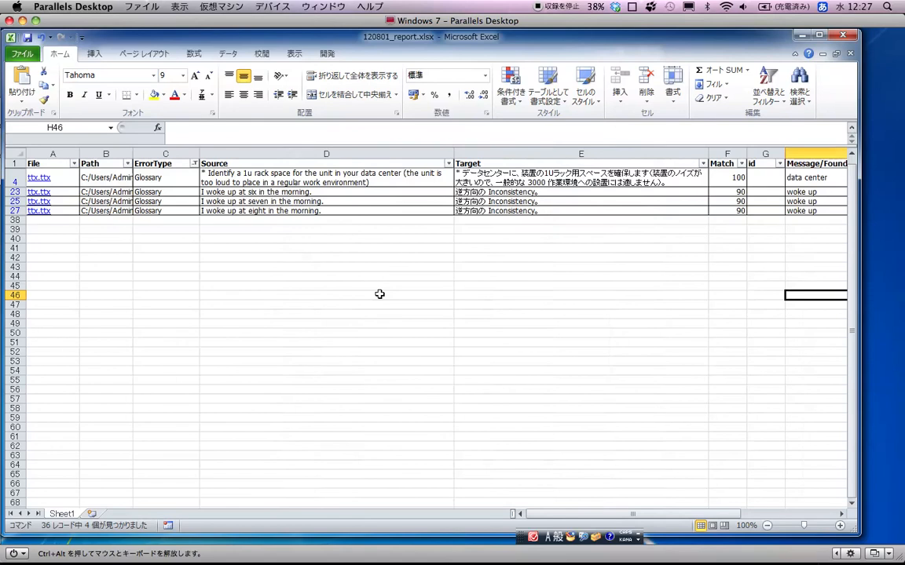
pyautogui.click(194, 163)
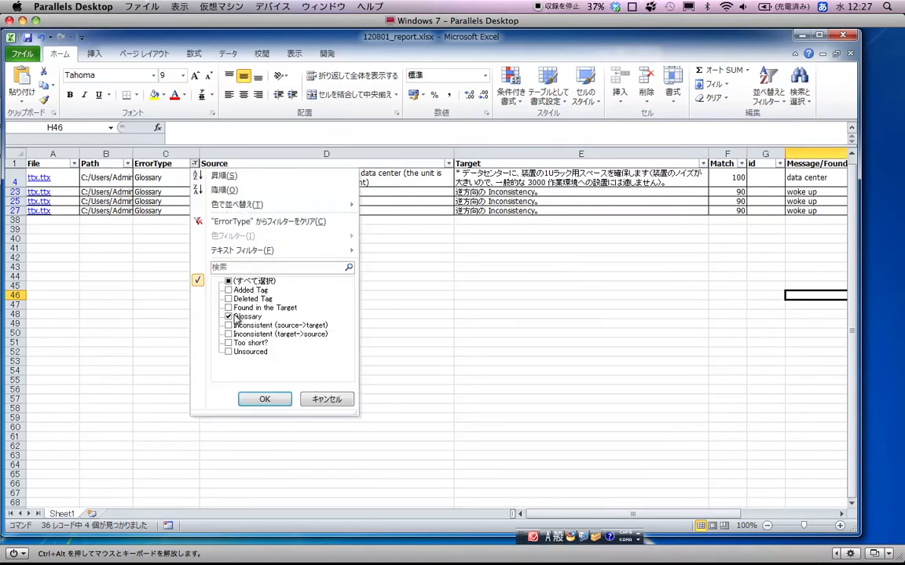
pyautogui.click(235, 317)
pyautogui.click(230, 325)
pyautogui.click(229, 335)
pyautogui.click(261, 398)
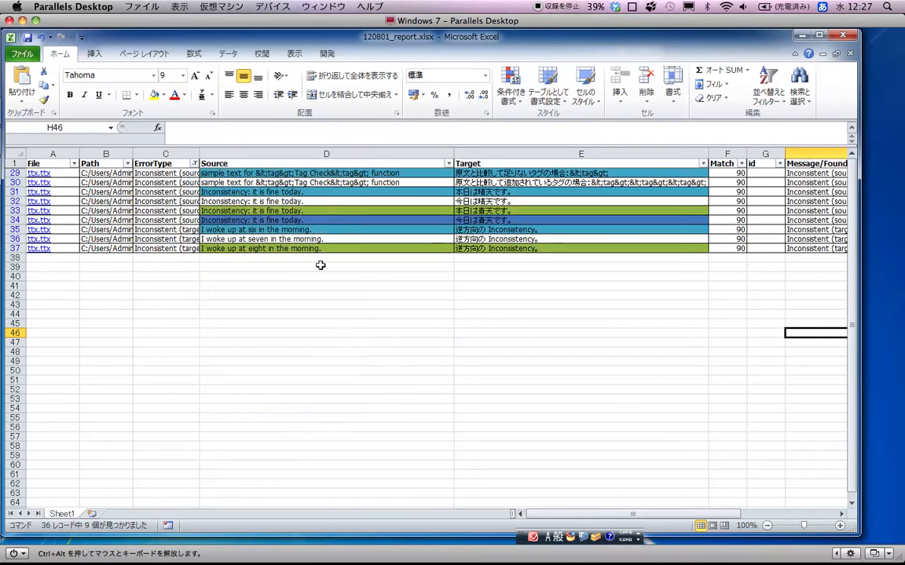
# Examine row 29's inconsistency result from ErrorType across Source and Target to Message/FoundTerm.
pyautogui.click(393, 177)
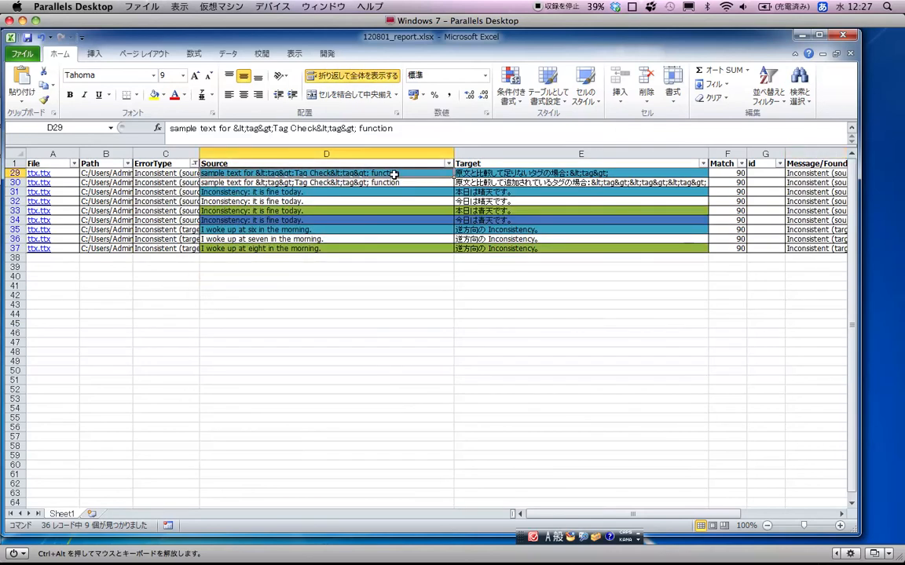
pyautogui.press('Up')
pyautogui.press('Left')
pyautogui.press('Right')
pyautogui.press('Right')
pyautogui.press('Right')
pyautogui.press('Right')
pyautogui.press('Right')
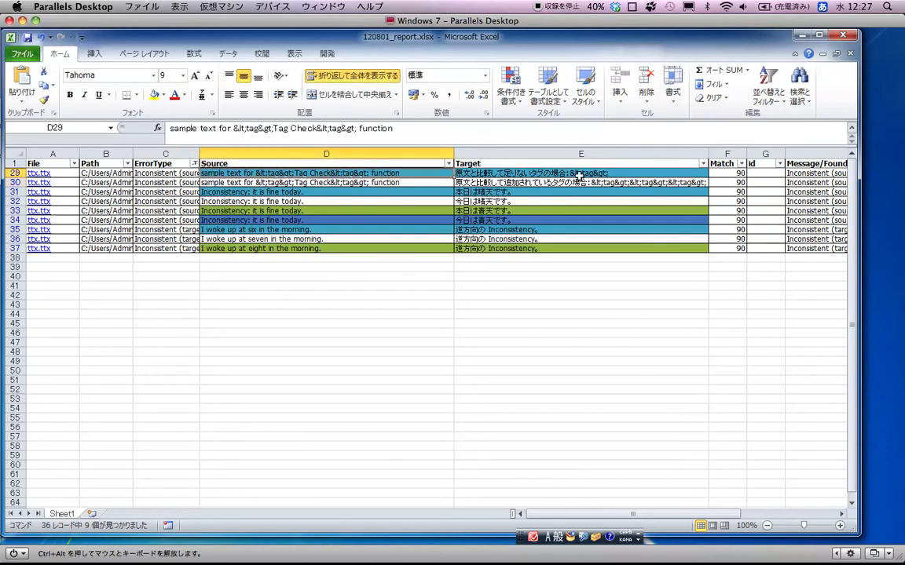
pyautogui.press('Left')
pyautogui.press('Left')
pyautogui.press('Left')
pyautogui.press('Left')
pyautogui.press('Left')
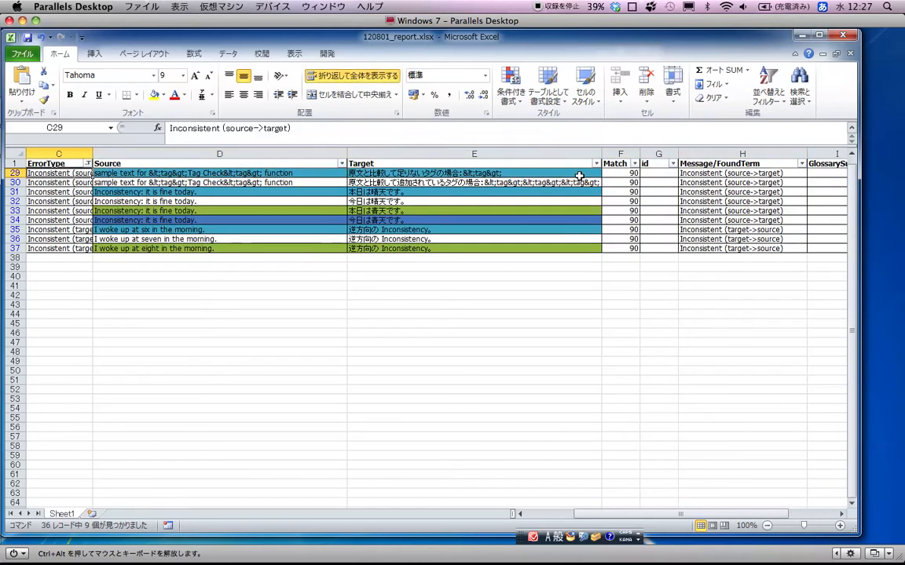
# Compare the Source and Target texts of the two tag-check sentences in rows 29 and 30.
pyautogui.press('Right')
pyautogui.press('Down')
pyautogui.press('Right')
pyautogui.press('Up')
pyautogui.press('Down')
pyautogui.press('Down')
# Check the Source sentences in rows 31 to 34 against each other.
pyautogui.press('Left')
pyautogui.press('Down')
pyautogui.press('Down')
pyautogui.press('Down')
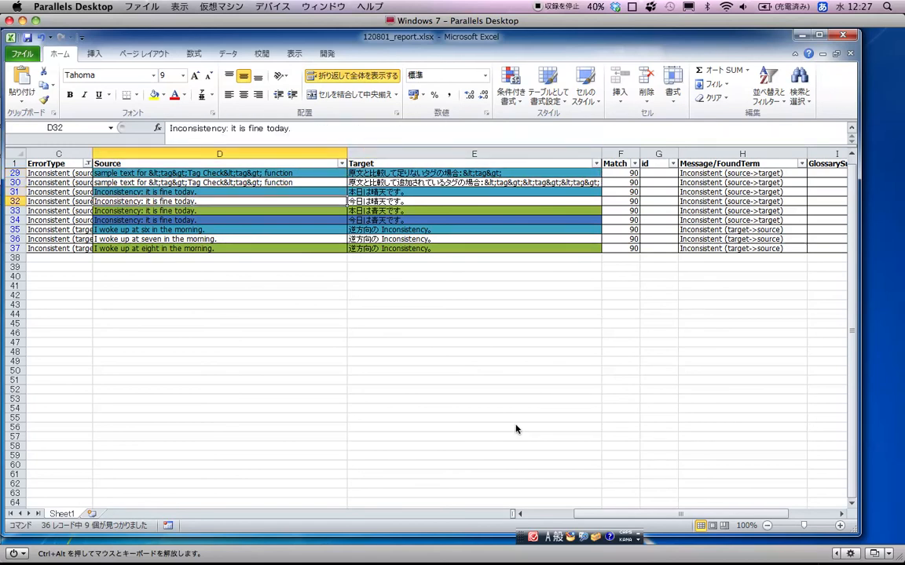
pyautogui.press('Up')
pyautogui.press('Up')
pyautogui.press('Up')
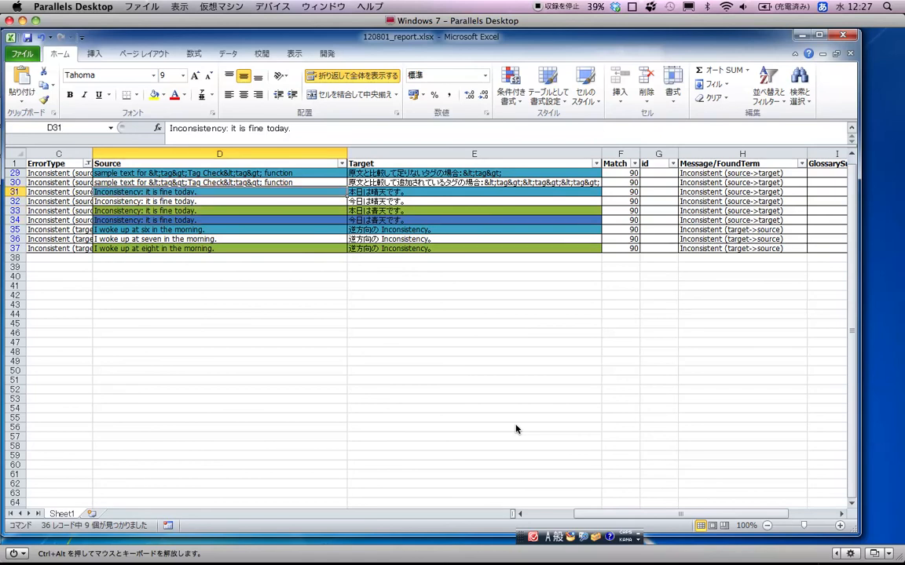
# Compare the Target translations in rows 31 to 34 with each other and with their Source sentences.
pyautogui.press('Right')
pyautogui.press('Down')
pyautogui.press('Down')
pyautogui.press('Up')
pyautogui.press('Up')
pyautogui.press('Down')
pyautogui.press('Down')
pyautogui.press('Down')
pyautogui.press('Up')
pyautogui.press('Up')
pyautogui.press('Up')
pyautogui.press('Left')
pyautogui.press('Down')
pyautogui.press('Down')
pyautogui.press('Down')
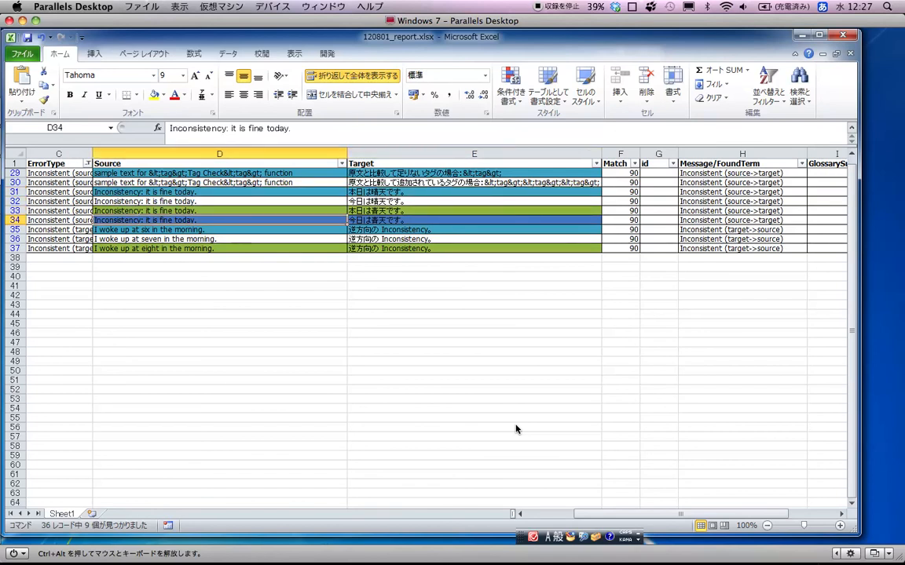
# Compare the Source sentences and Target translations of the "I woke up" entries in rows 35 to 37.
pyautogui.press('Down')
pyautogui.press('Down')
pyautogui.press('Down')
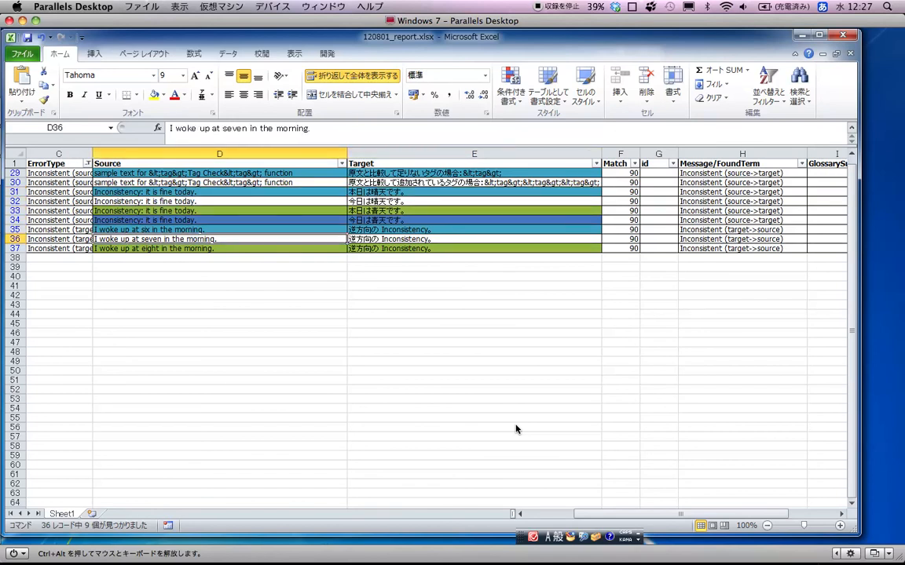
pyautogui.press('Up')
pyautogui.press('Up')
pyautogui.press('Right')
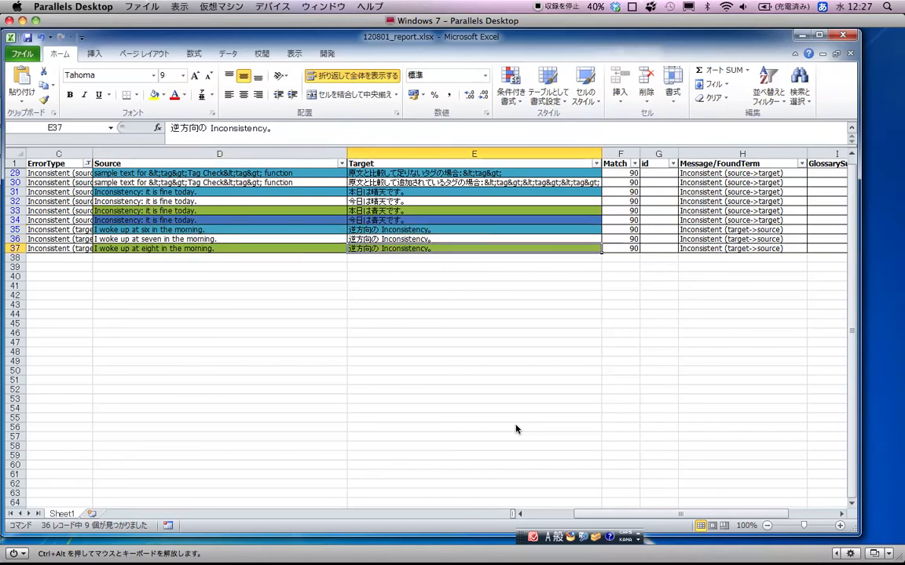
pyautogui.press('Left')
pyautogui.press('Down')
pyautogui.press('Down')
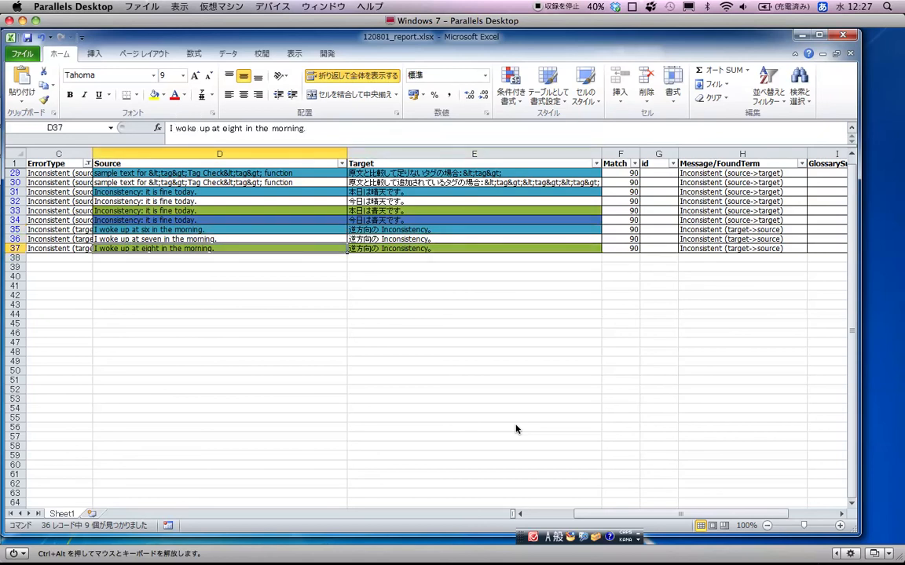
pyautogui.press('Up')
pyautogui.press('Up')
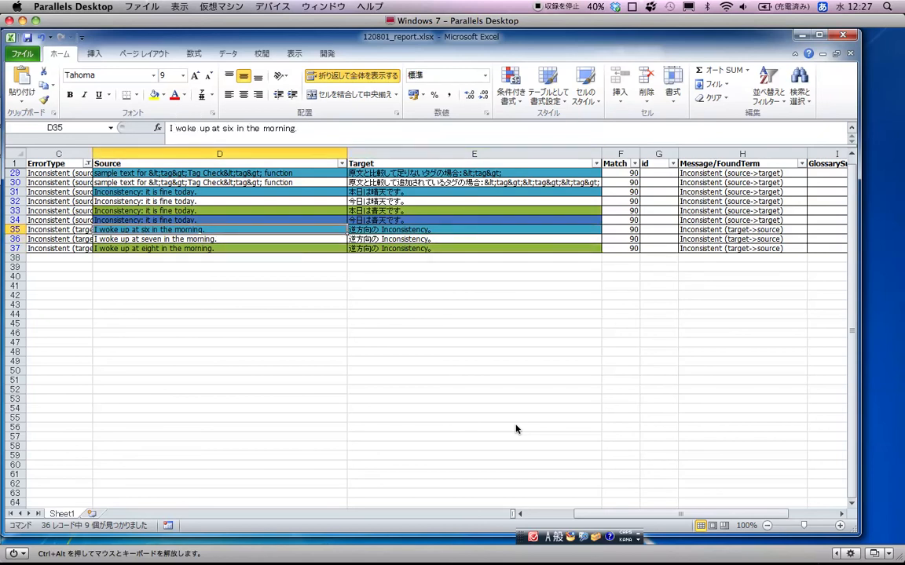
# Read the Message/FoundTerm entries for rows 35 to 37, going back along row 35 to its Path.
pyautogui.press('Right')
pyautogui.press('Right')
pyautogui.press('Right')
pyautogui.press('Right')
pyautogui.press('Down')
pyautogui.press('Down')
pyautogui.press('Up')
pyautogui.press('Up')
pyautogui.press('Left')
pyautogui.press('Left')
pyautogui.press('Left')
pyautogui.press('Left')
pyautogui.press('Left')
pyautogui.press('Left')
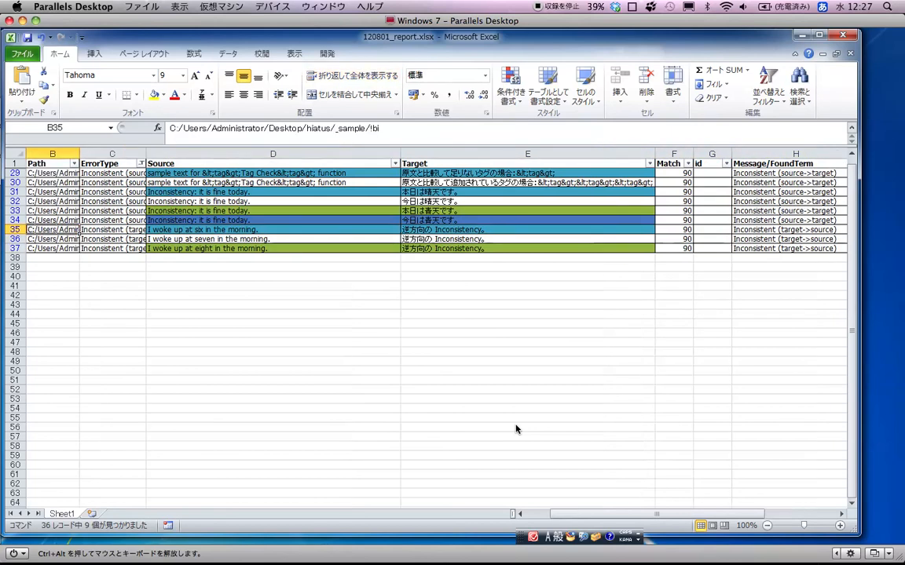
# Filter ErrorType to show only Too short? in place of the two Inconsistent types.
pyautogui.click(140, 164)
pyautogui.click(175, 333)
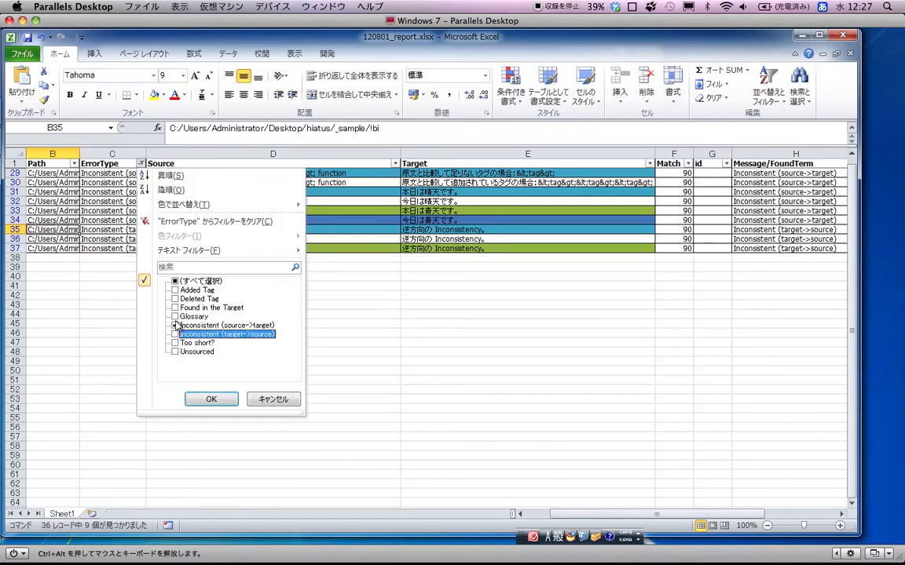
pyautogui.click(176, 325)
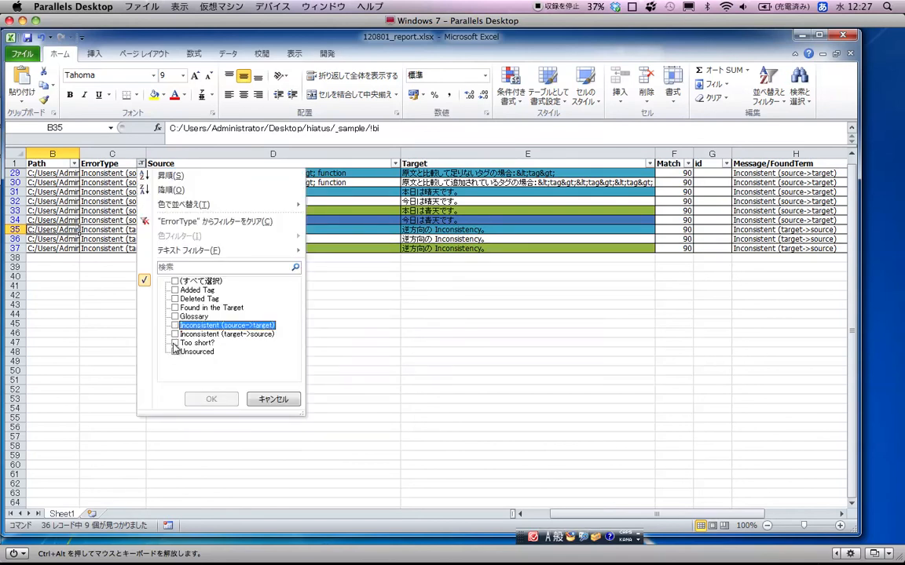
pyautogui.click(175, 343)
pyautogui.click(205, 398)
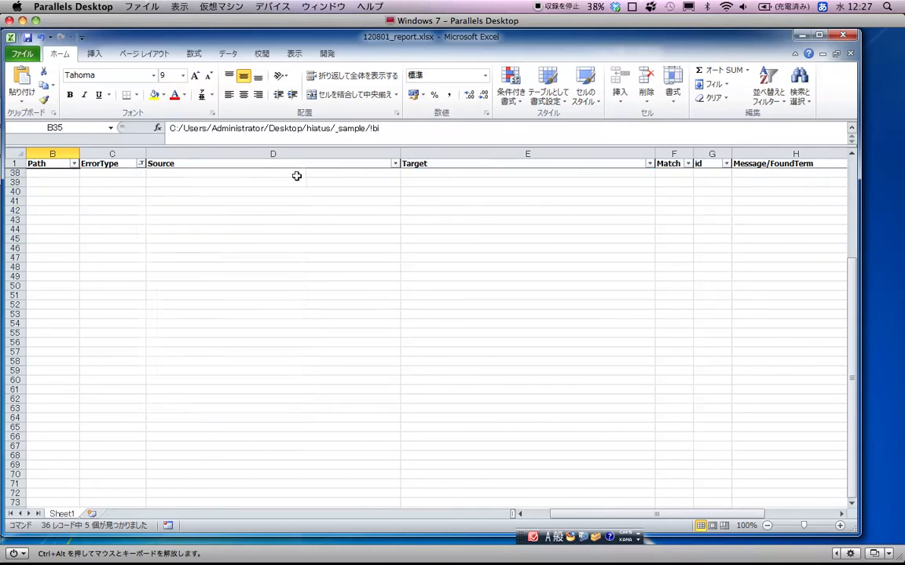
# Examine the Too short? results from Source and Target across to their Message/FoundTerm entries.
pyautogui.scroll(2, 297, 175)
pyautogui.press('Right')
pyautogui.press('Right')
pyautogui.press('Right')
pyautogui.press('Right')
pyautogui.press('Right')
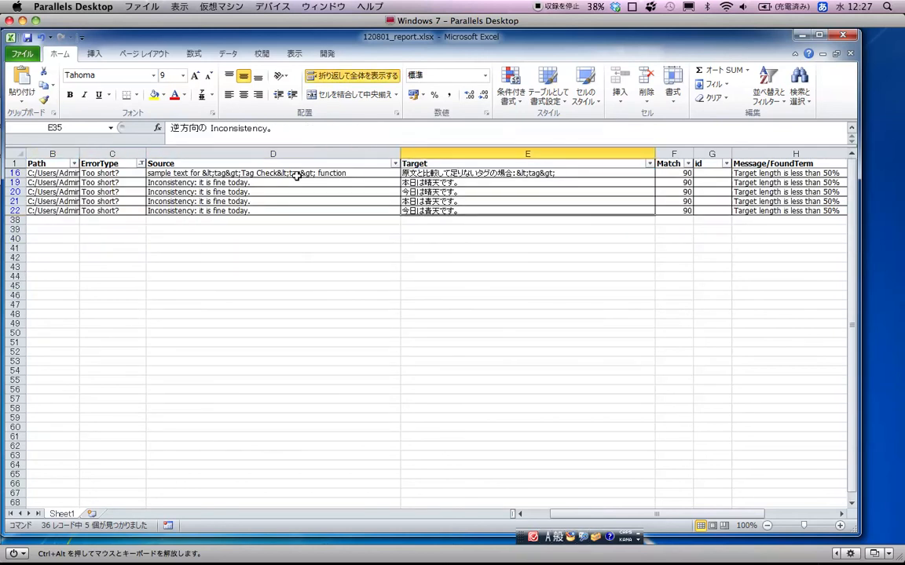
pyautogui.press('Right')
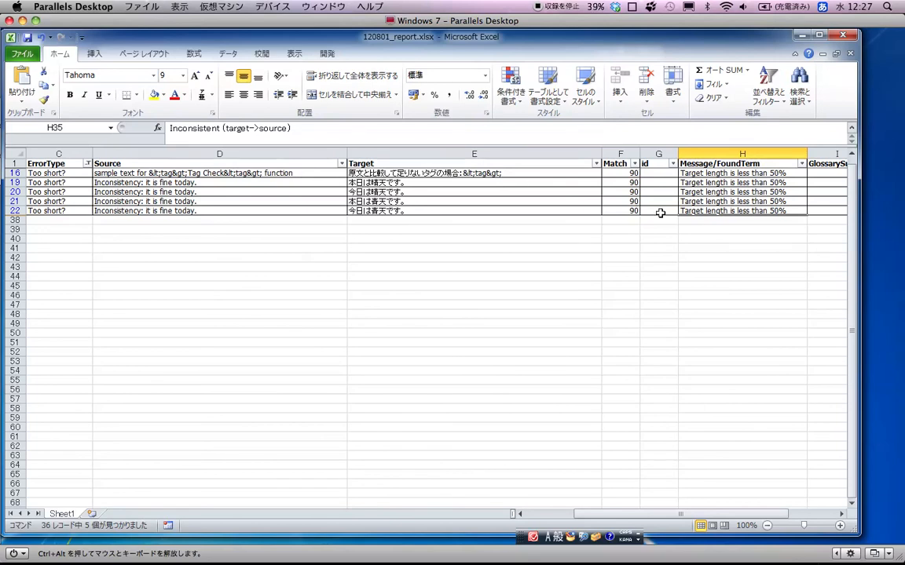
pyautogui.click(707, 202)
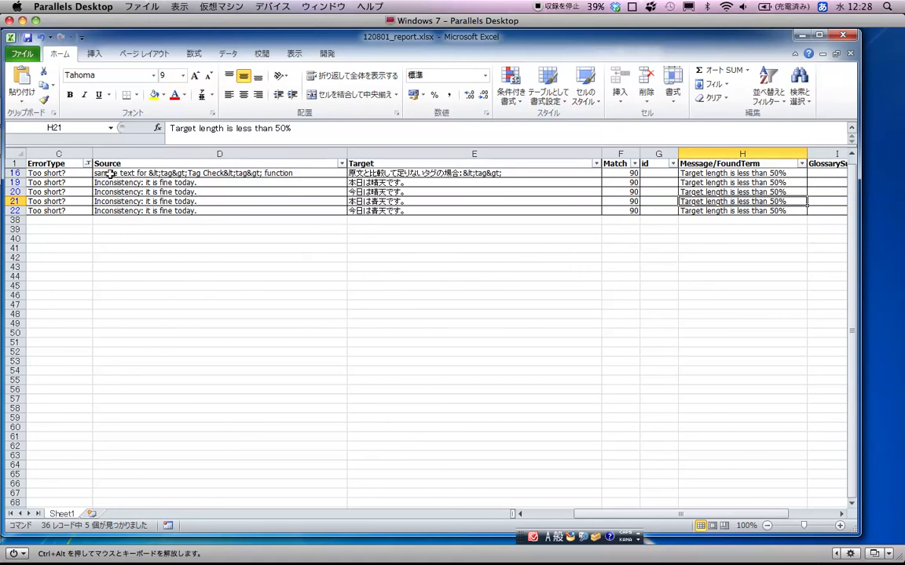
# Filter ErrorType to show only Unsourced instead of Too short?
pyautogui.click(88, 164)
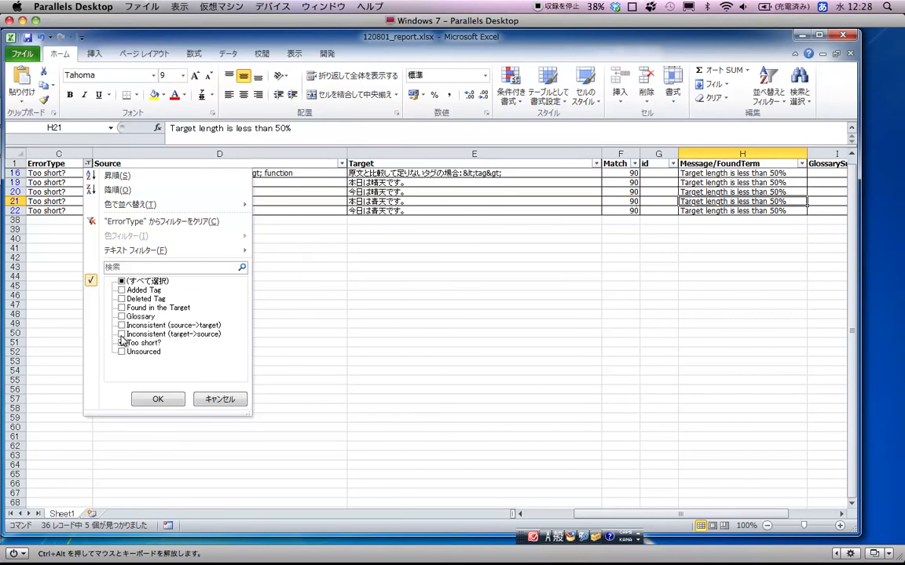
pyautogui.click(122, 334)
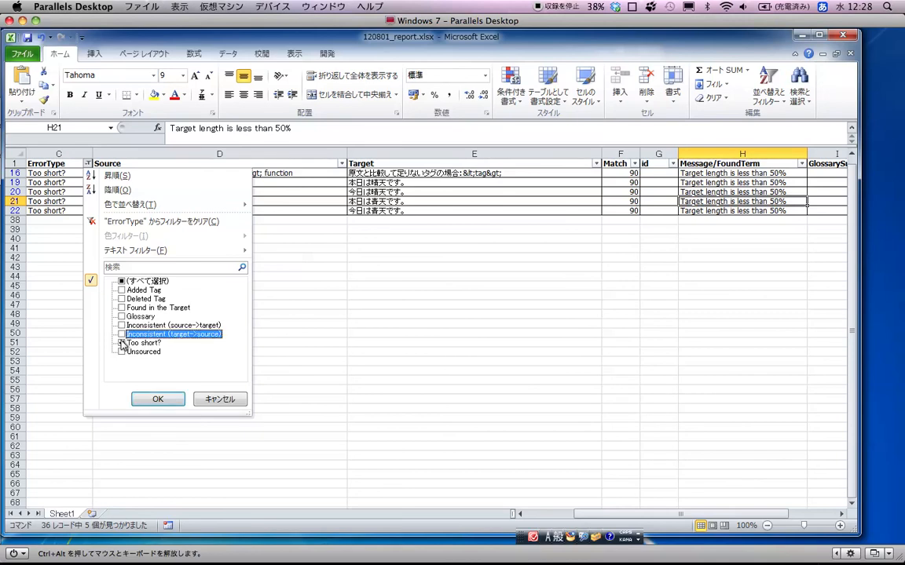
pyautogui.click(121, 343)
pyautogui.click(121, 352)
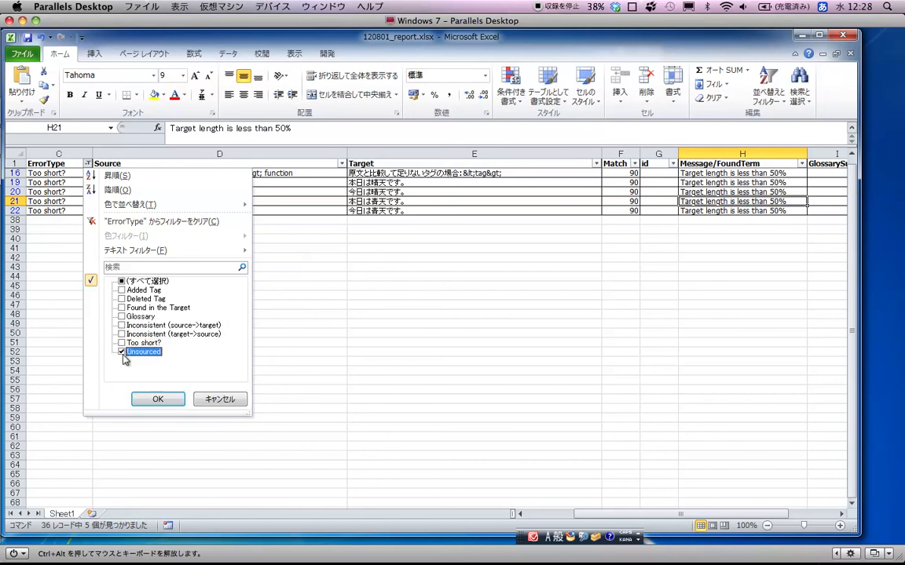
pyautogui.click(156, 401)
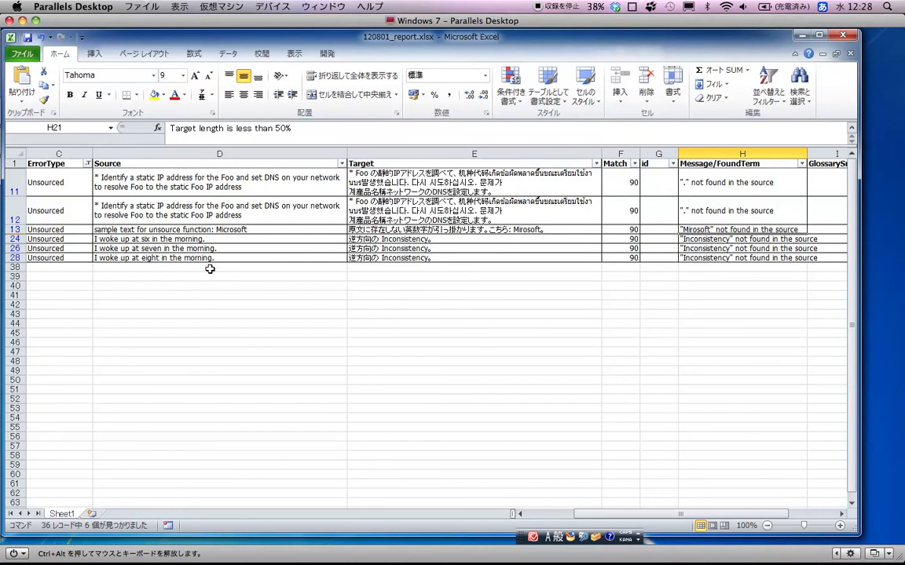
# Compare row 13's Message/FoundTerm entry with its Target and Source texts to check the unsourced word.
pyautogui.click(716, 230)
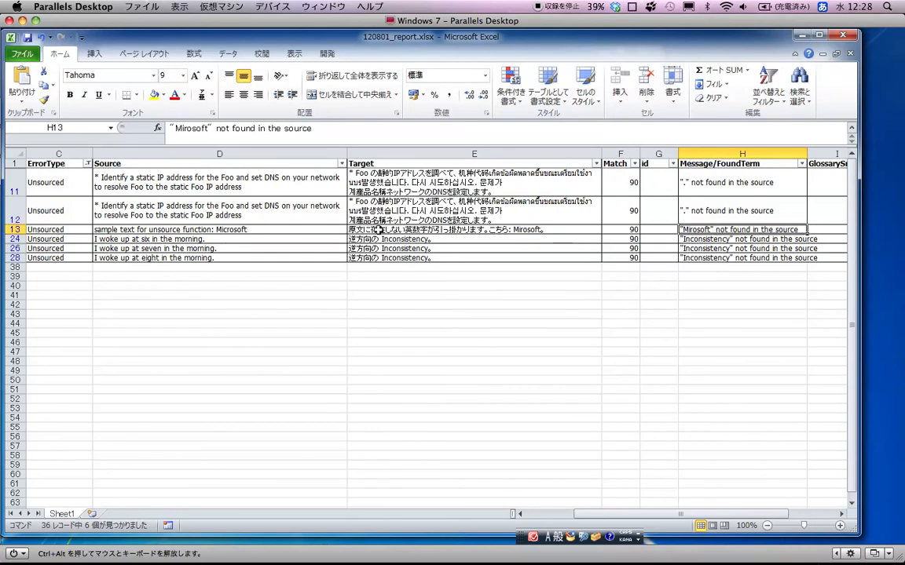
pyautogui.click(376, 229)
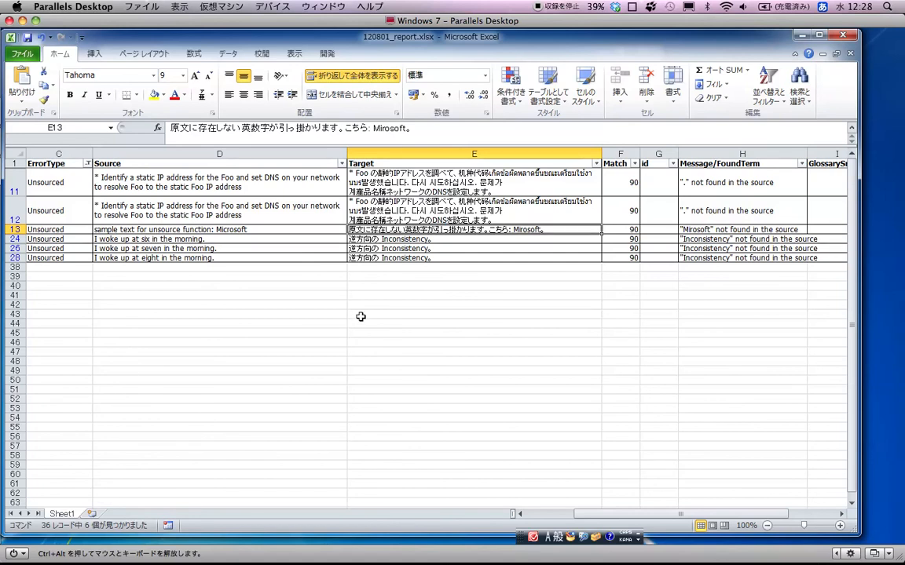
pyautogui.press('Left')
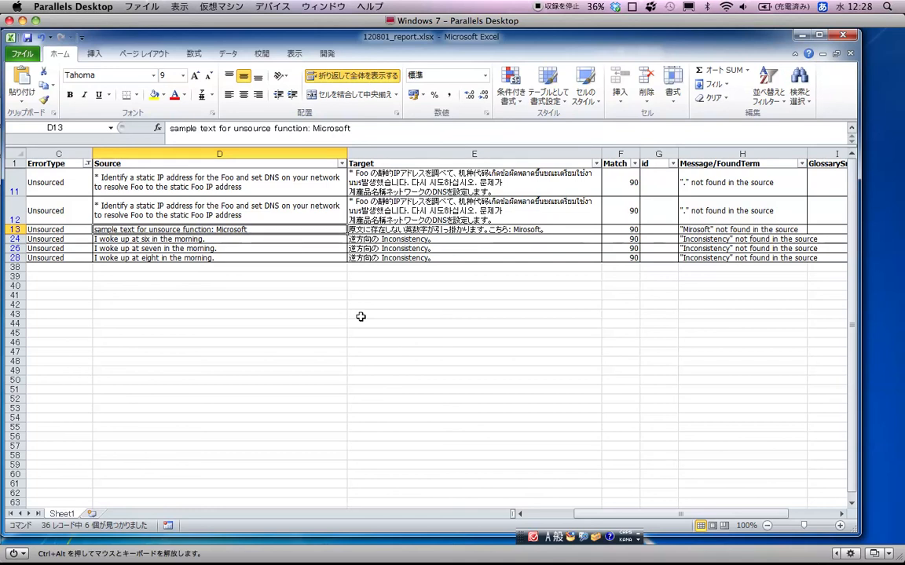
pyautogui.press('Right')
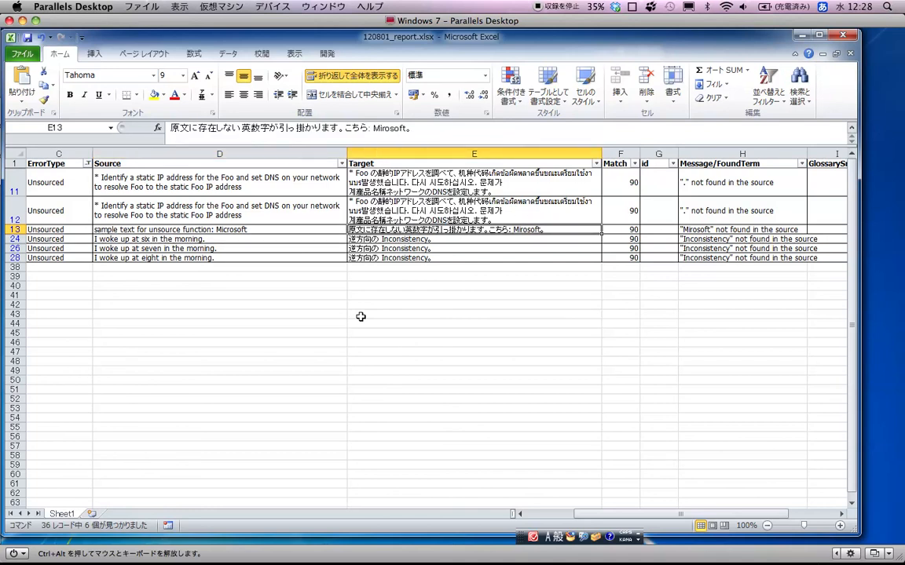
pyautogui.press('Left')
pyautogui.press('Right')
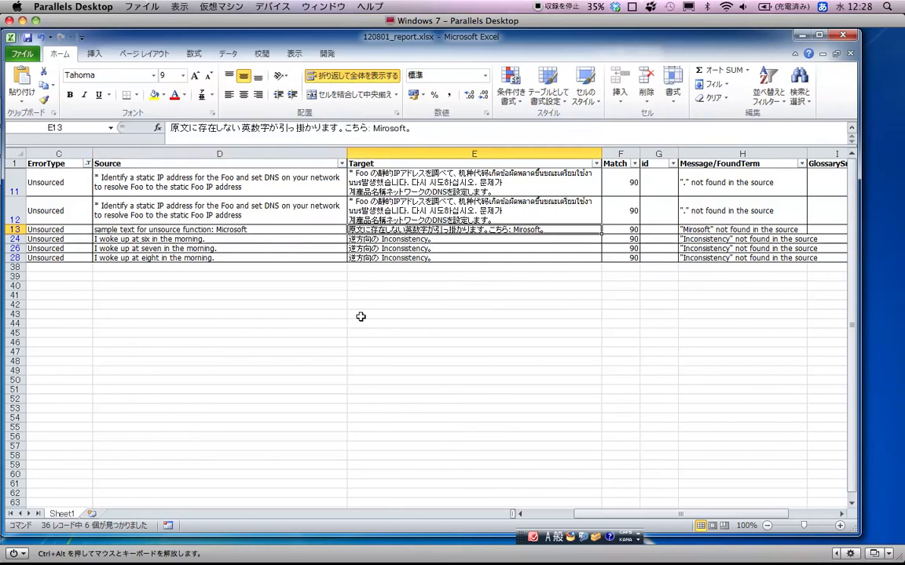
# Trace row 13's unsourced term from its Message/FoundTerm entry back through the Target and Source cells.
pyautogui.press('Right')
pyautogui.press('Right')
pyautogui.press('Right')
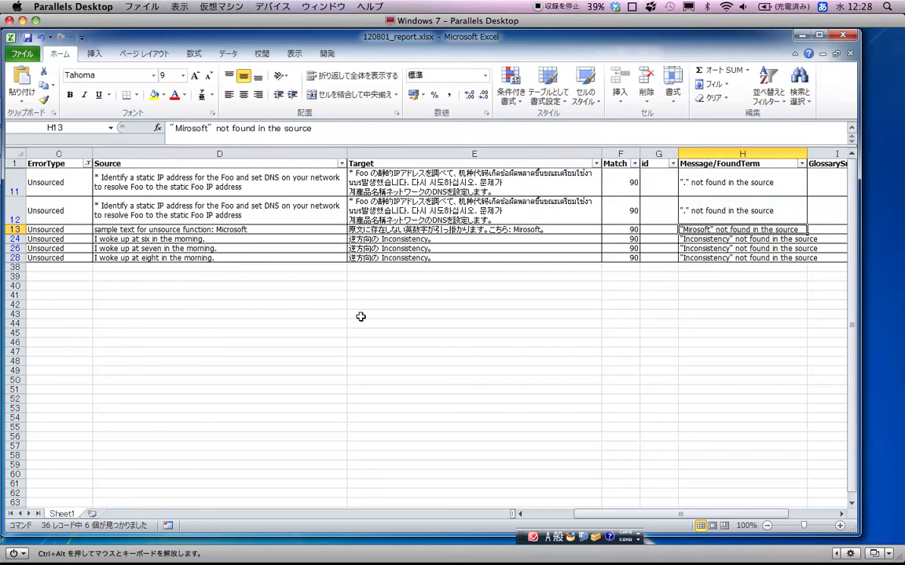
pyautogui.press('Left')
pyautogui.press('Left')
pyautogui.press('Left')
pyautogui.press('Left')
pyautogui.press('Right')
pyautogui.press('Left')
pyautogui.press('Right')
pyautogui.press('Left')
# Examine the Unsourced results in rows 24, 26 and 28, comparing Source and Target with their Message/FoundTerm entries.
pyautogui.press('Down')
pyautogui.press('Right')
pyautogui.press('Down')
pyautogui.press('Down')
pyautogui.press('Left')
pyautogui.press('Up')
pyautogui.press('Up')
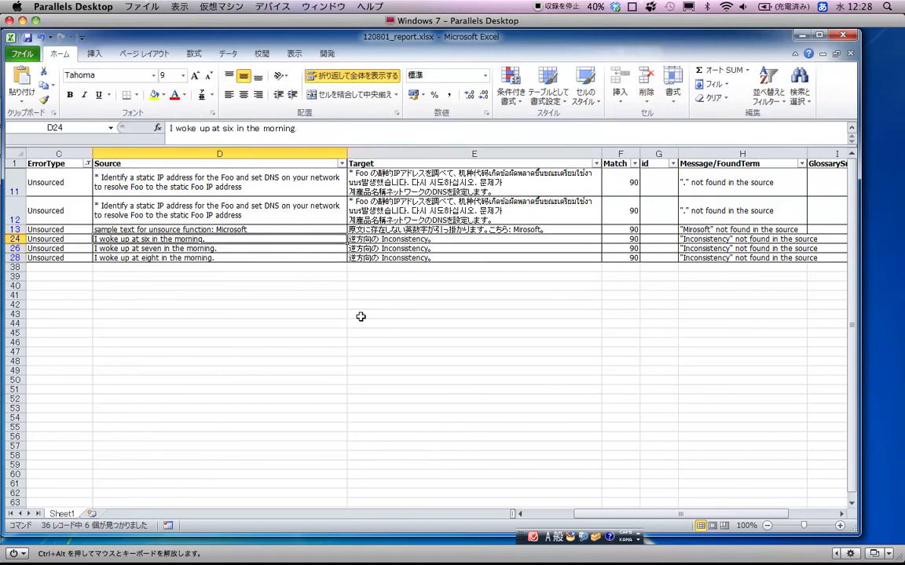
pyautogui.press('Right')
pyautogui.press('Right')
pyautogui.press('Right')
pyautogui.press('Right')
pyautogui.press('Down')
pyautogui.press('Down')
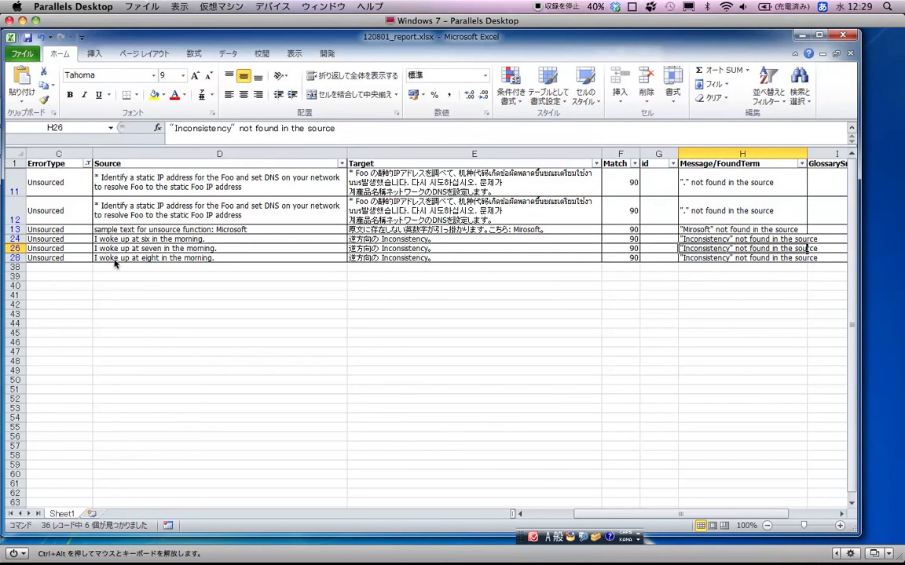
# Reset the ErrorType filter to select all error types so every record is listed.
pyautogui.hscroll(-1, 118, 252)
pyautogui.click(141, 164)
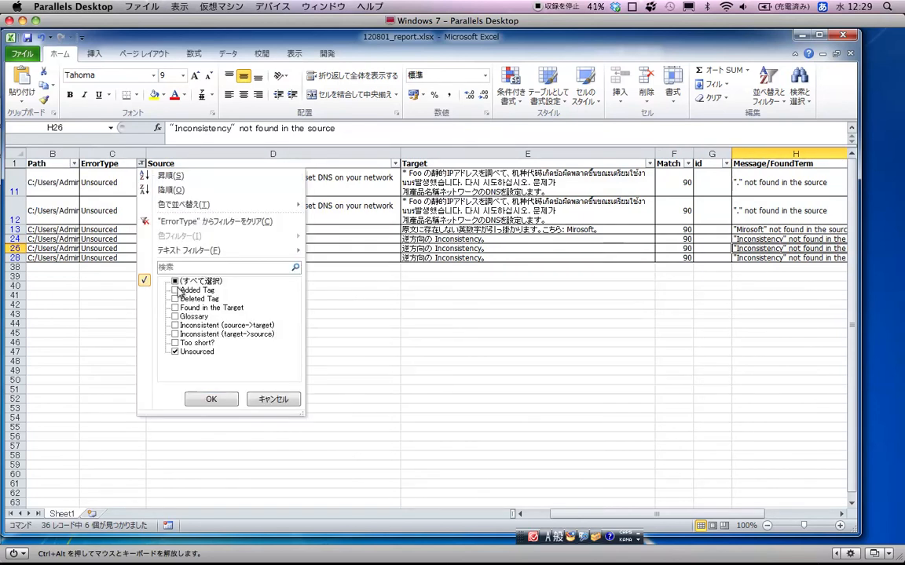
pyautogui.click(206, 398)
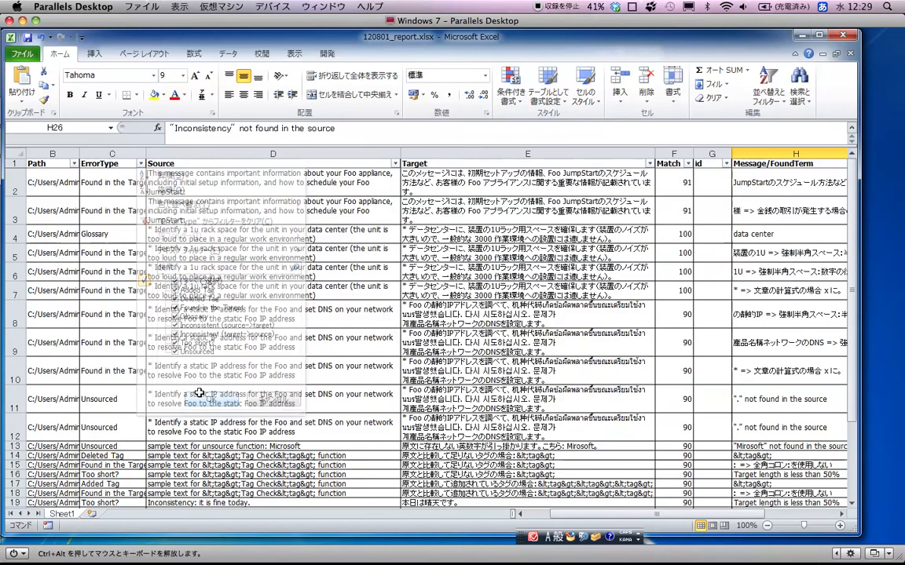
# Review the Message/FoundTerm entries of the full error list from row 2 down to row 19.
pyautogui.click(291, 178)
pyautogui.press('Right')
pyautogui.press('Right')
pyautogui.press('Right')
pyautogui.press('Right')
pyautogui.press('Down')
pyautogui.press('Down')
pyautogui.press('Down')
pyautogui.press('Down')
pyautogui.press('Down')
pyautogui.press('Down')
pyautogui.press('Down')
pyautogui.press('Down')
pyautogui.press('Down')
pyautogui.press('Down')
pyautogui.press('Down')
pyautogui.press('Down')
pyautogui.press('Down')
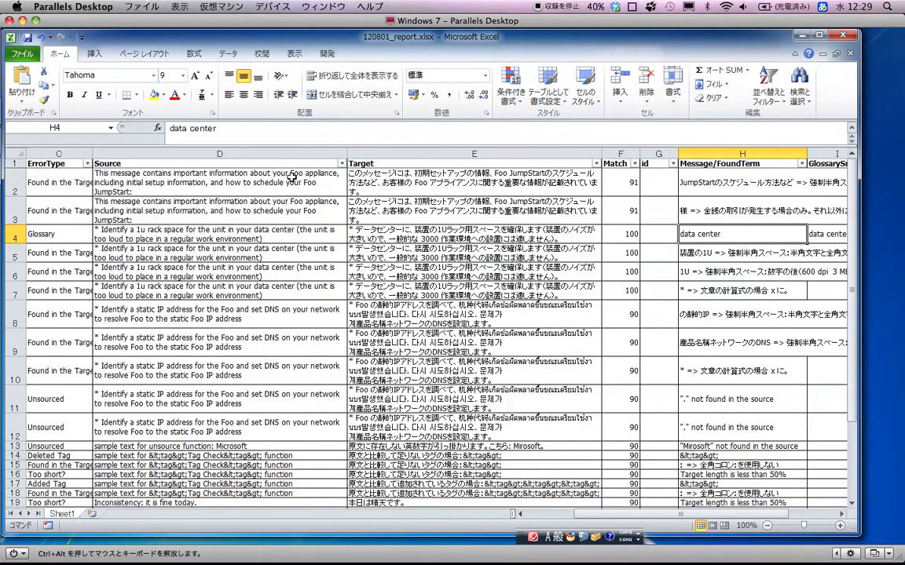
pyautogui.press('Down')
pyautogui.press('Down')
pyautogui.press('Down')
pyautogui.press('Down')
pyautogui.press('Down')
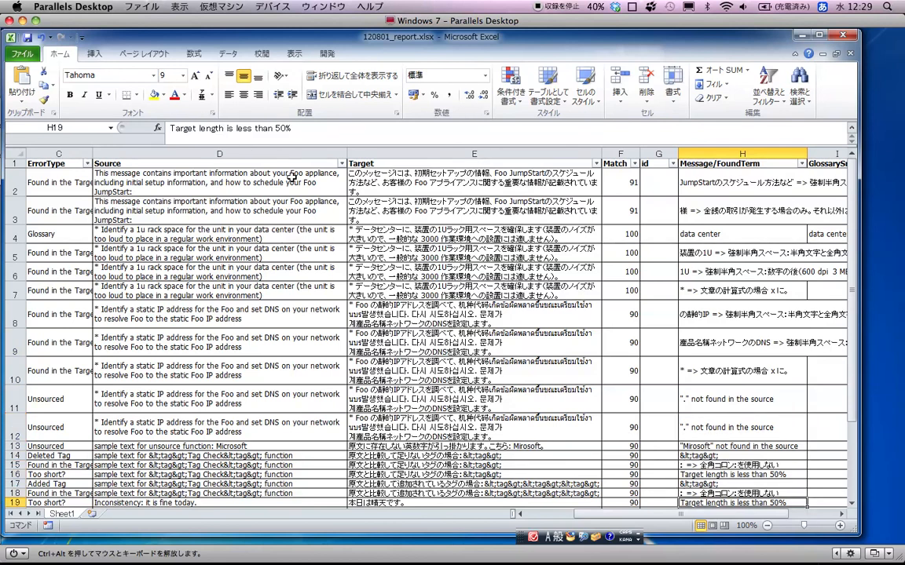